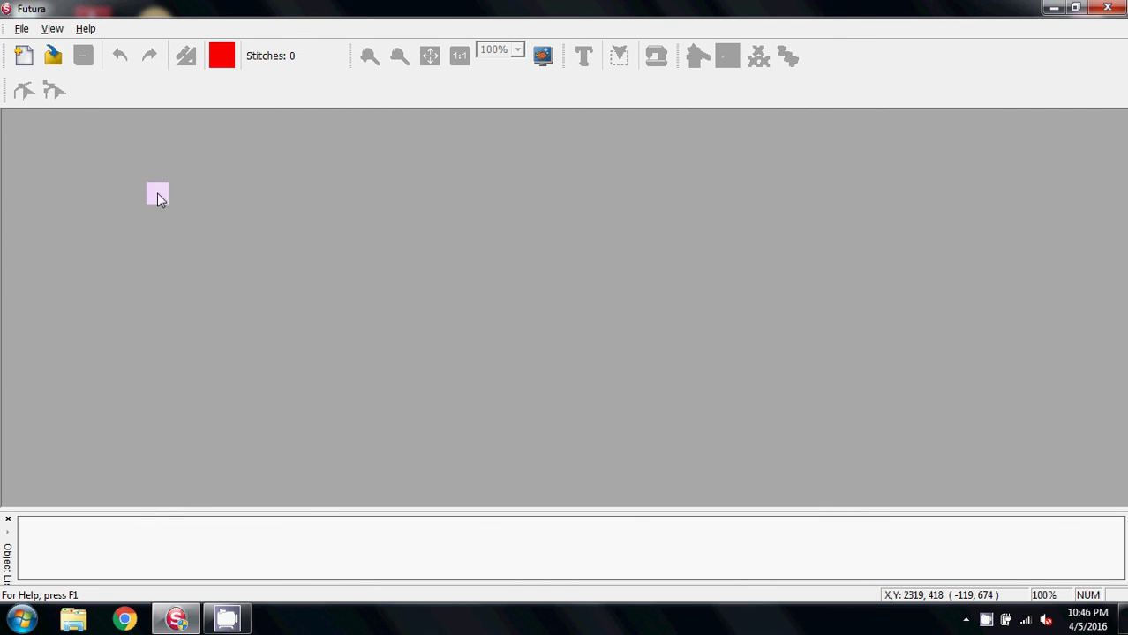
Create a new canvas and load arm.jpg from the Images folder into the Autopunch Wizard.
click(24, 58)
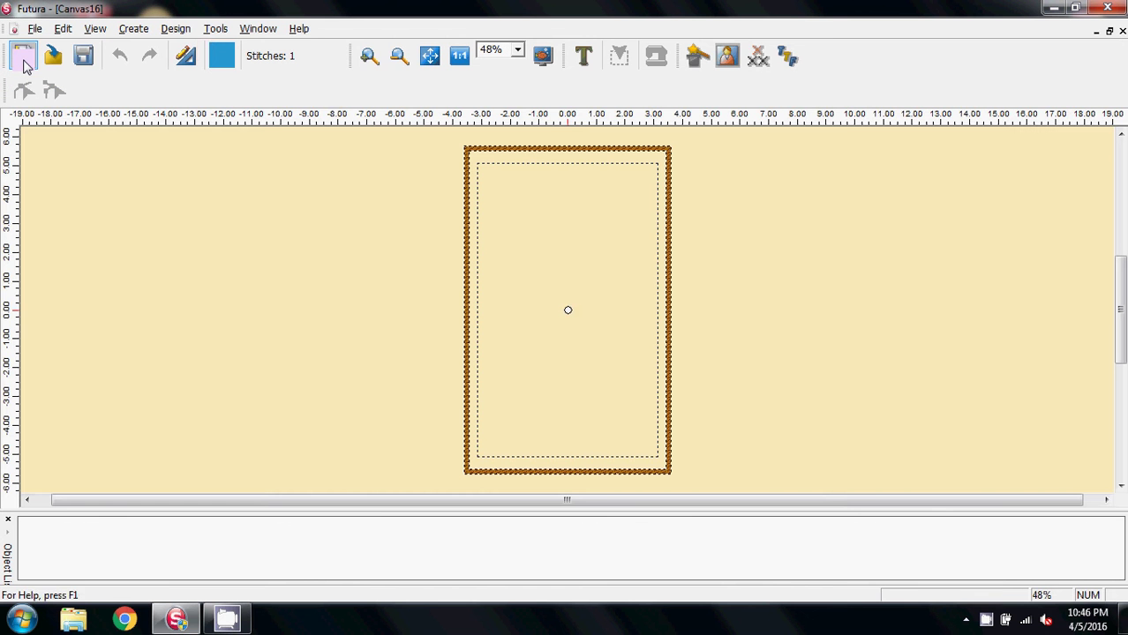
click(134, 28)
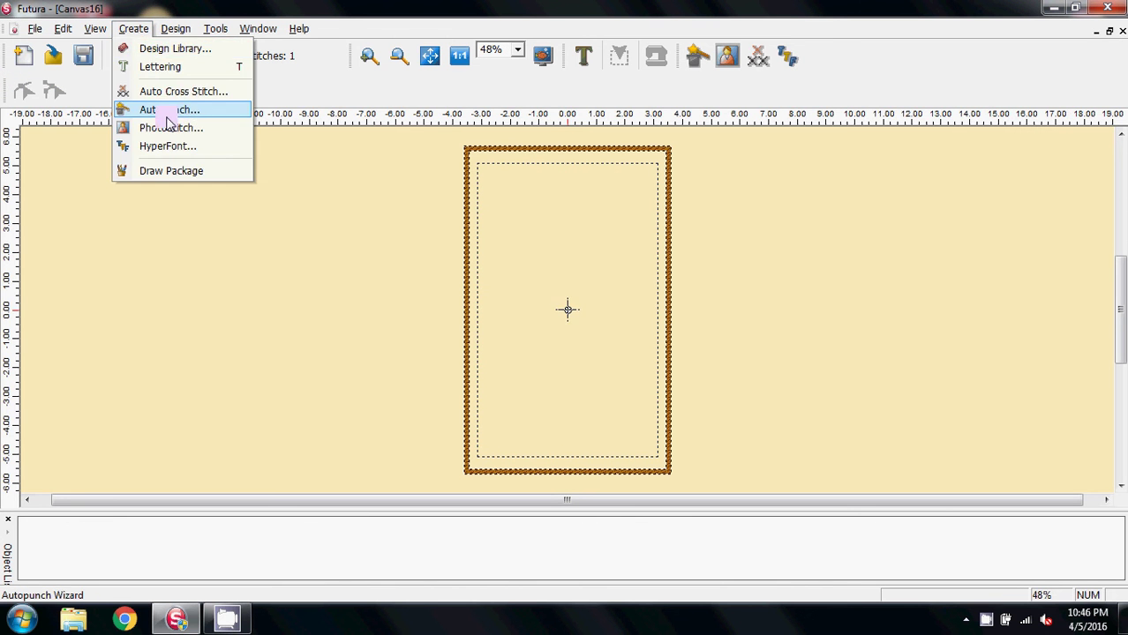
click(172, 111)
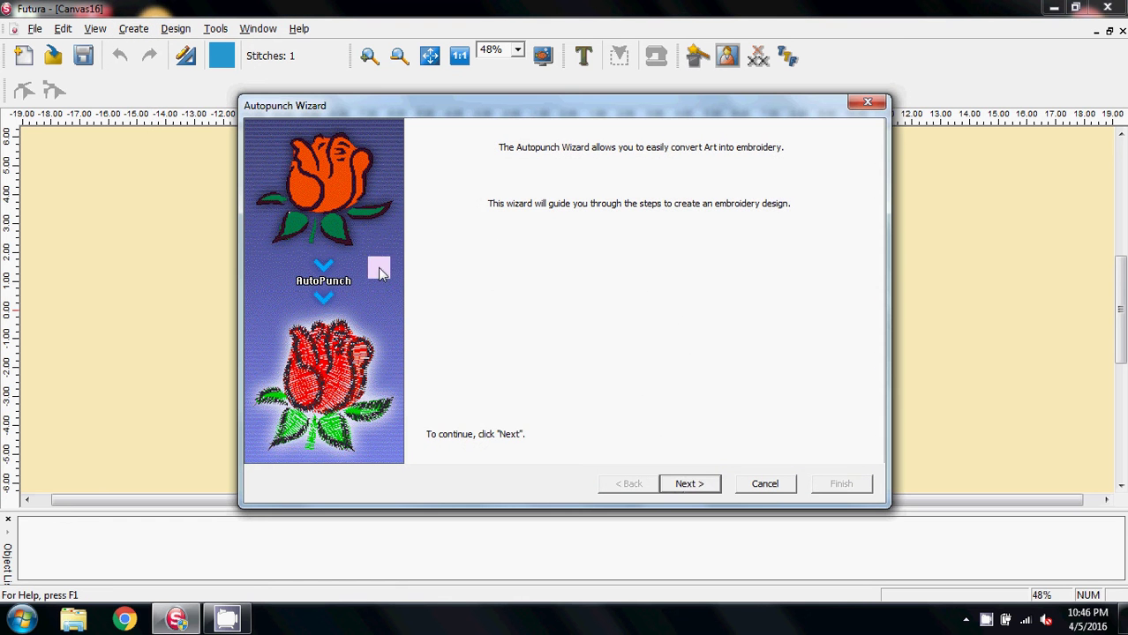
click(696, 488)
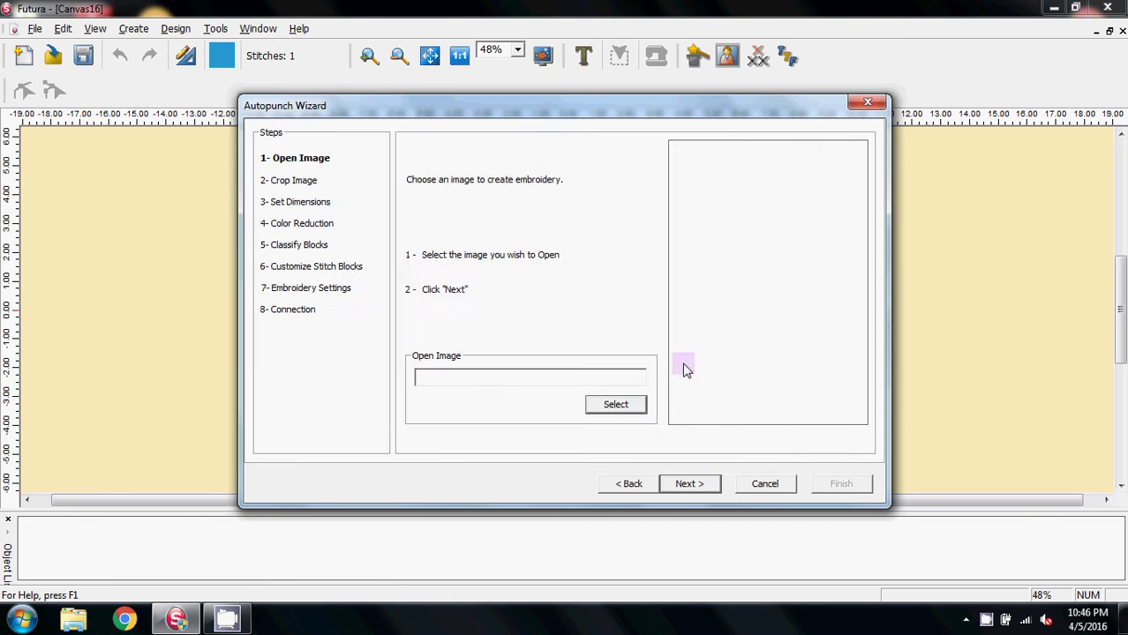
click(612, 406)
click(549, 281)
scroll(548, 281, down, 3)
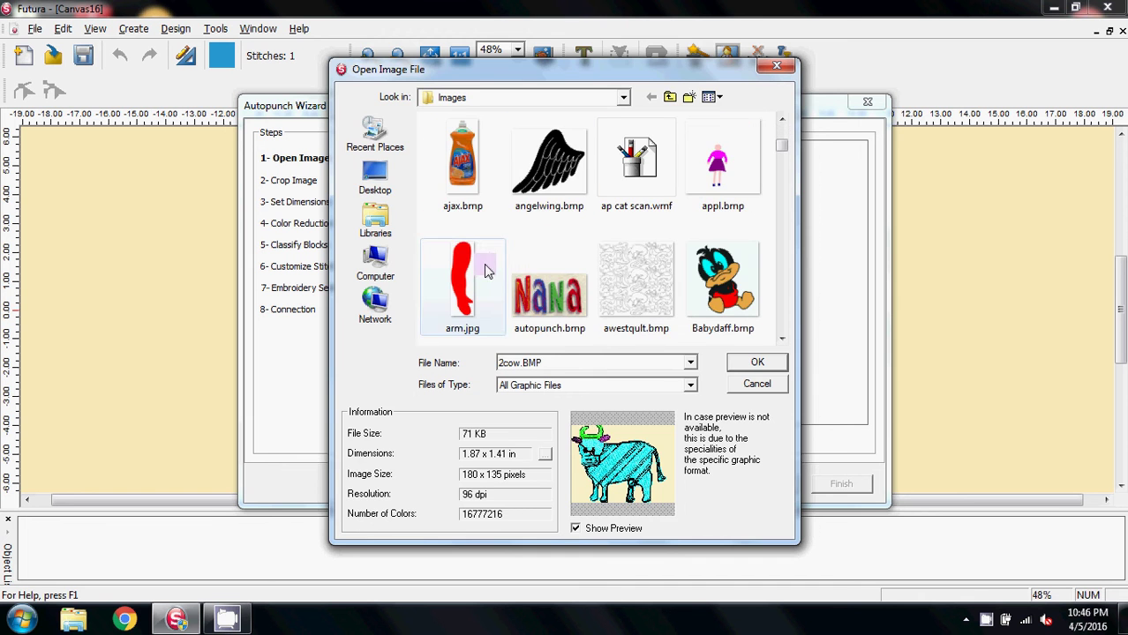
click(463, 280)
click(773, 368)
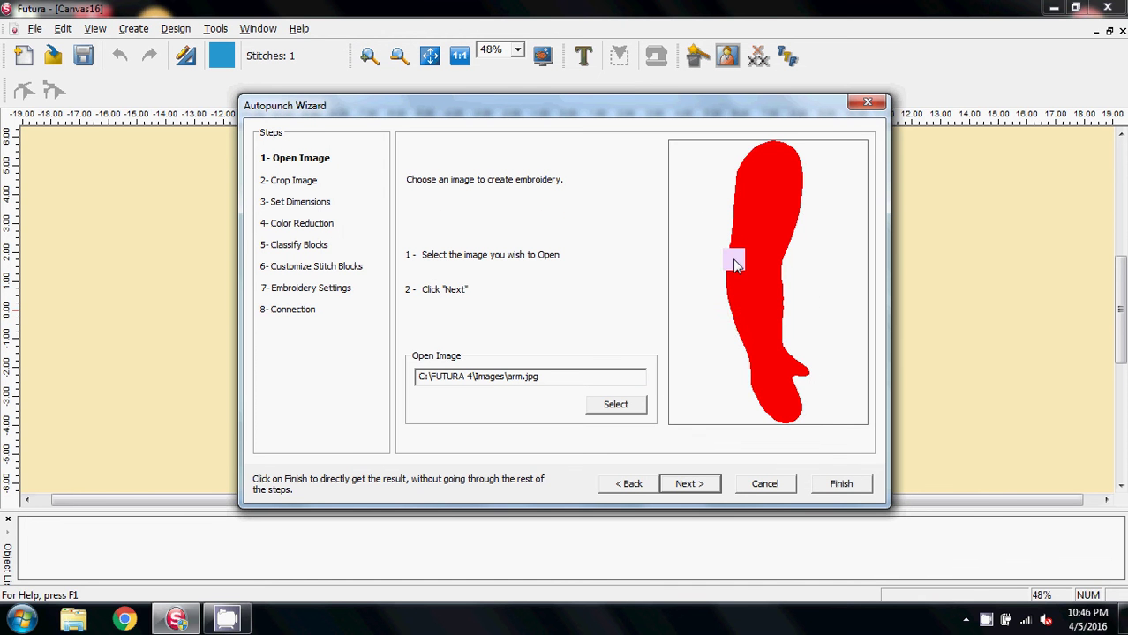
Keep the image uncropped, set the embroidery height to 6 inches, and generate the Autopunch design.
click(681, 488)
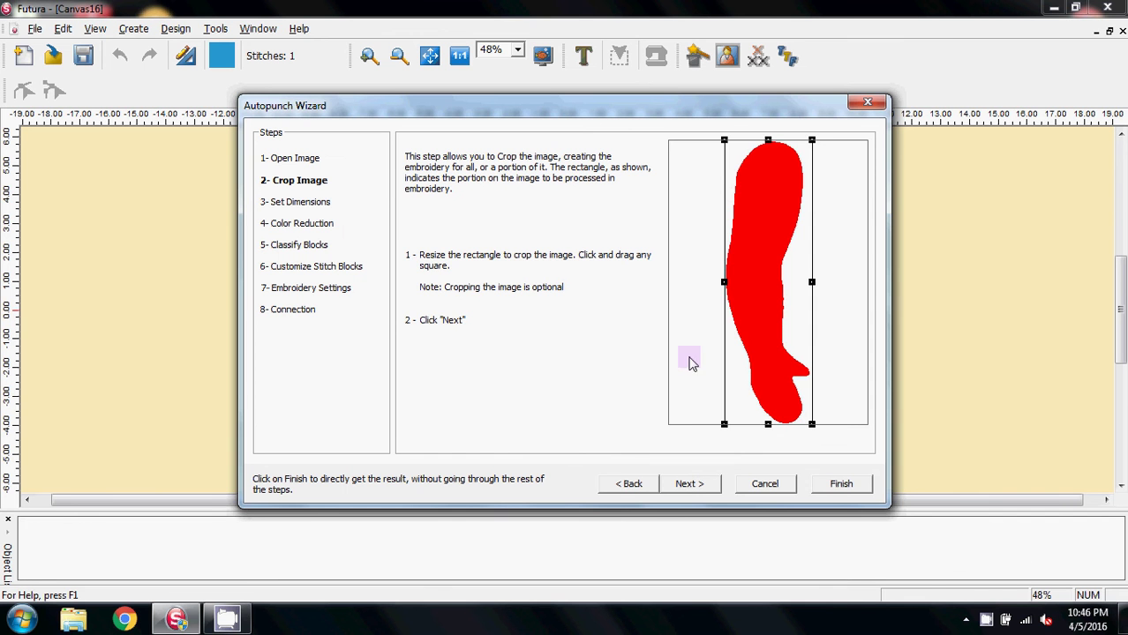
click(693, 488)
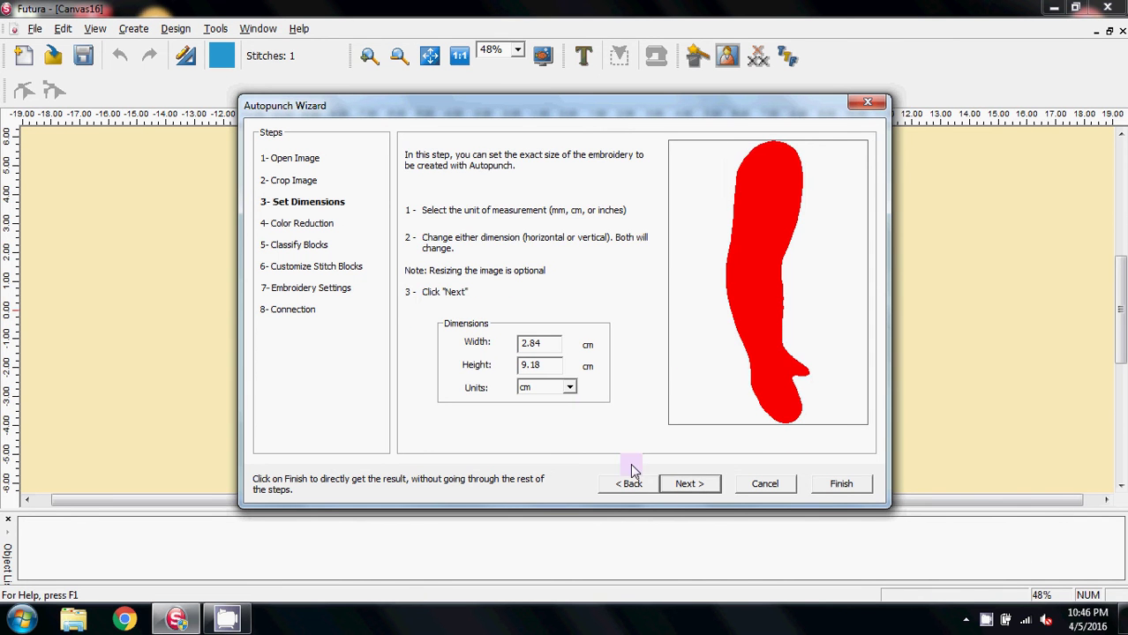
click(569, 390)
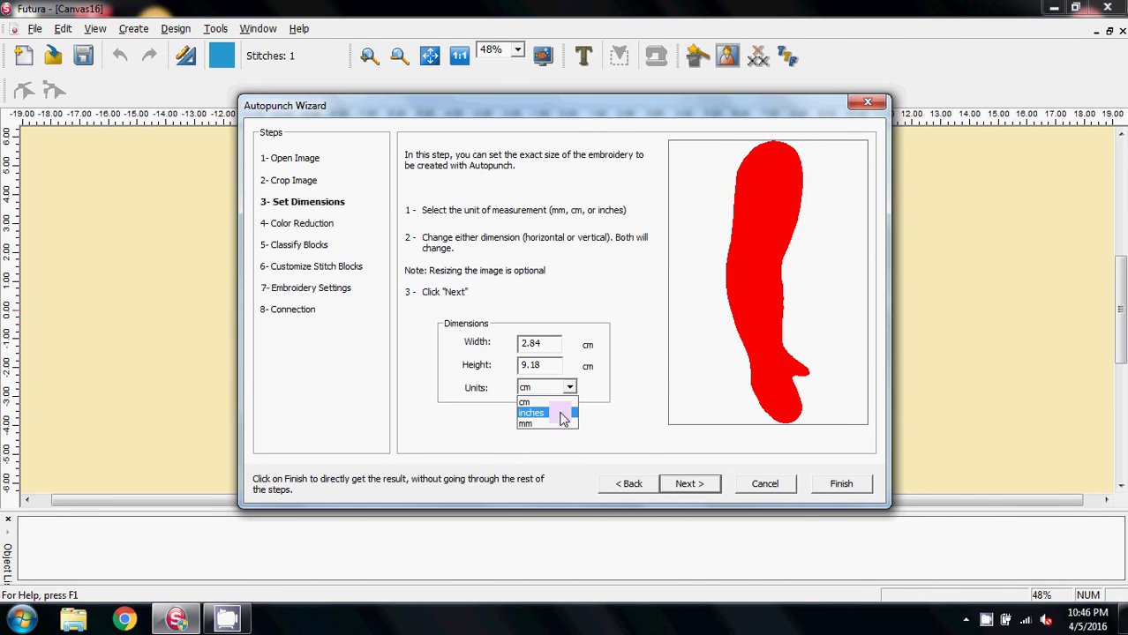
click(562, 418)
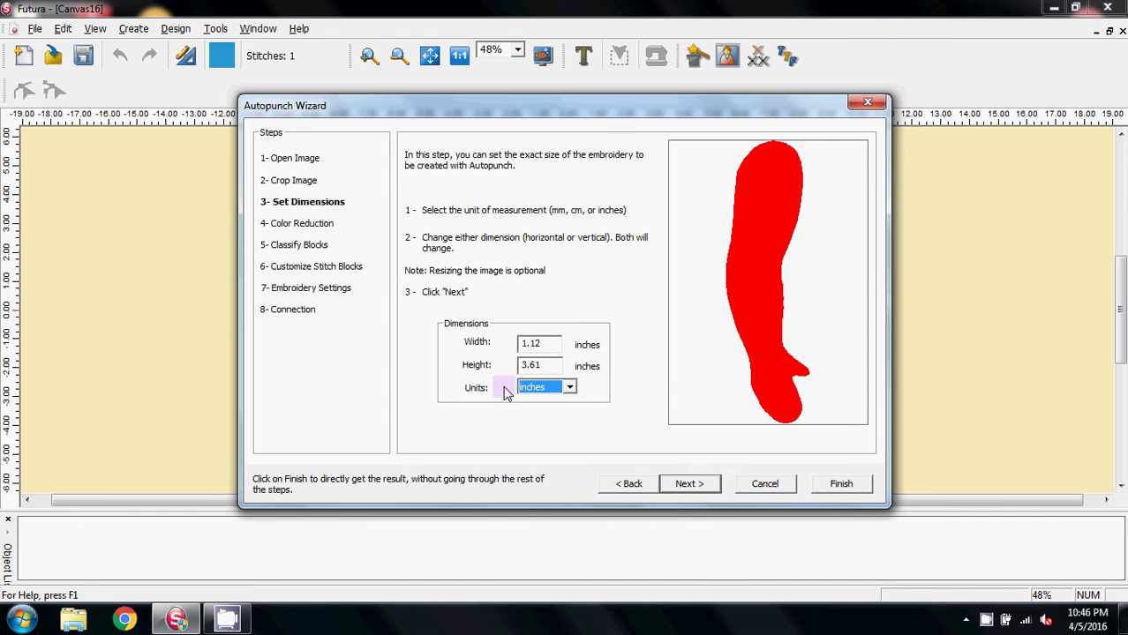
double_click(538, 368)
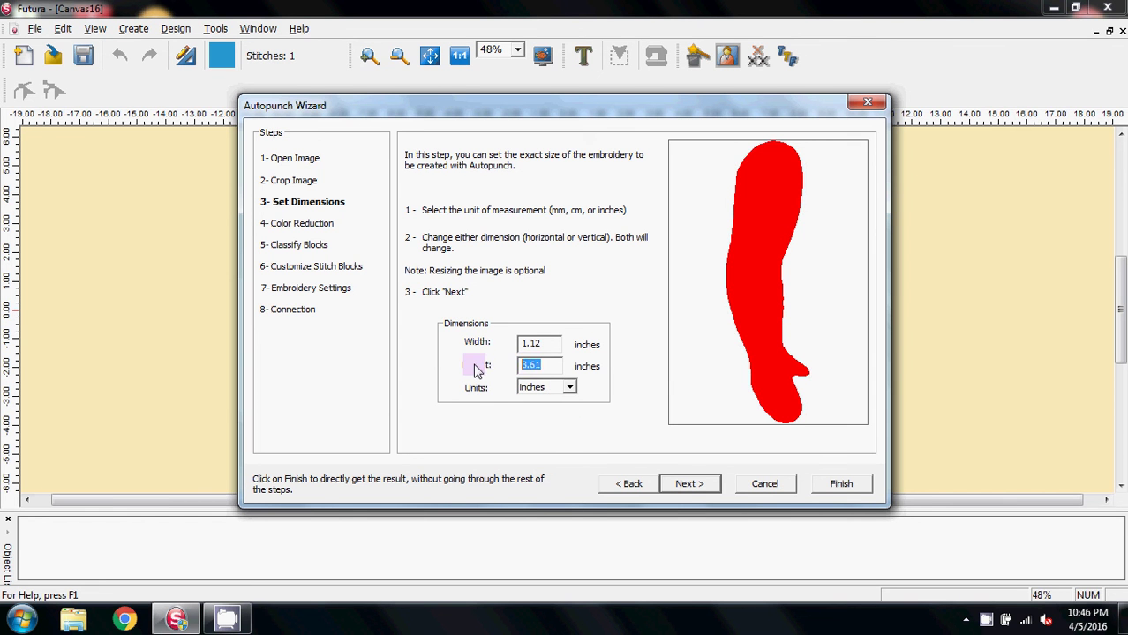
text(6)
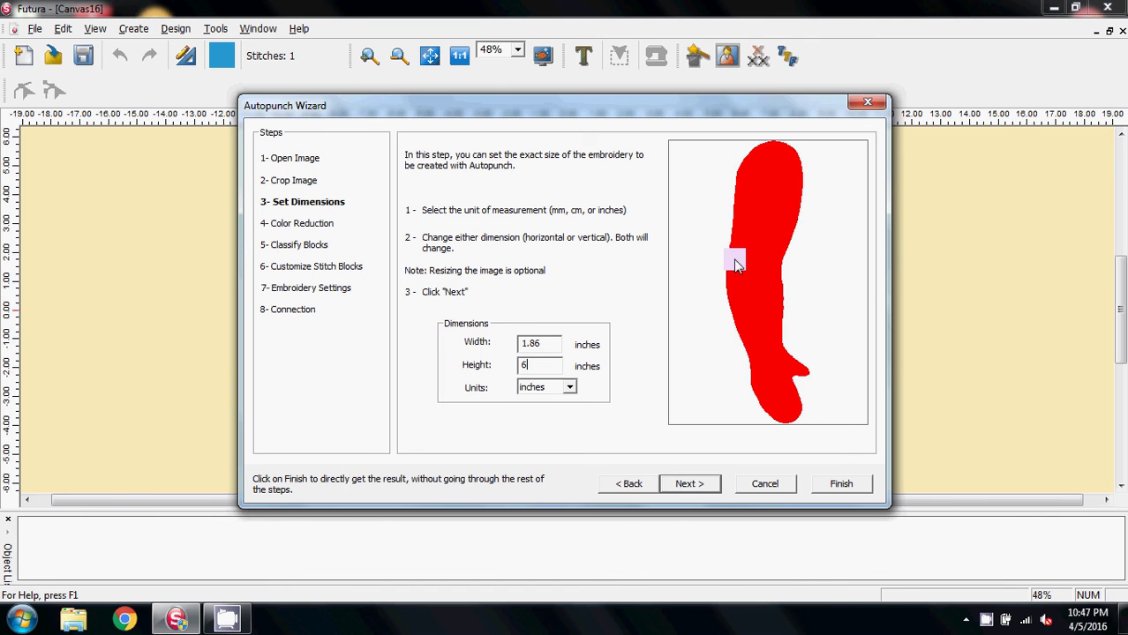
click(844, 493)
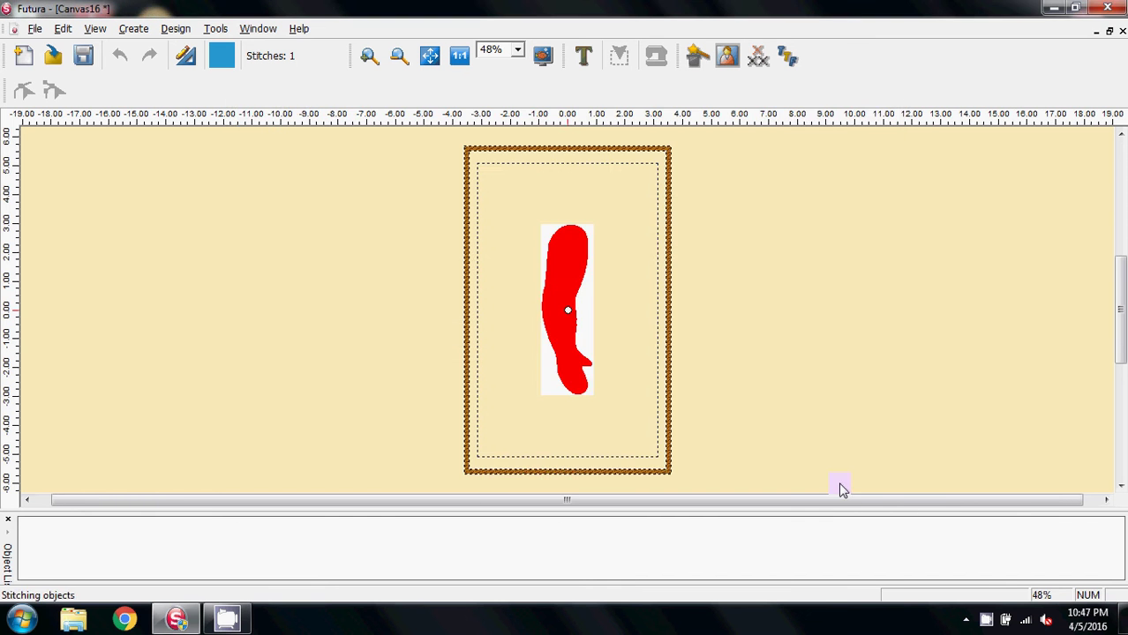
Examine the arm's stitching from the shoulder down to the hand at 200% zoom.
click(95, 29)
click(112, 50)
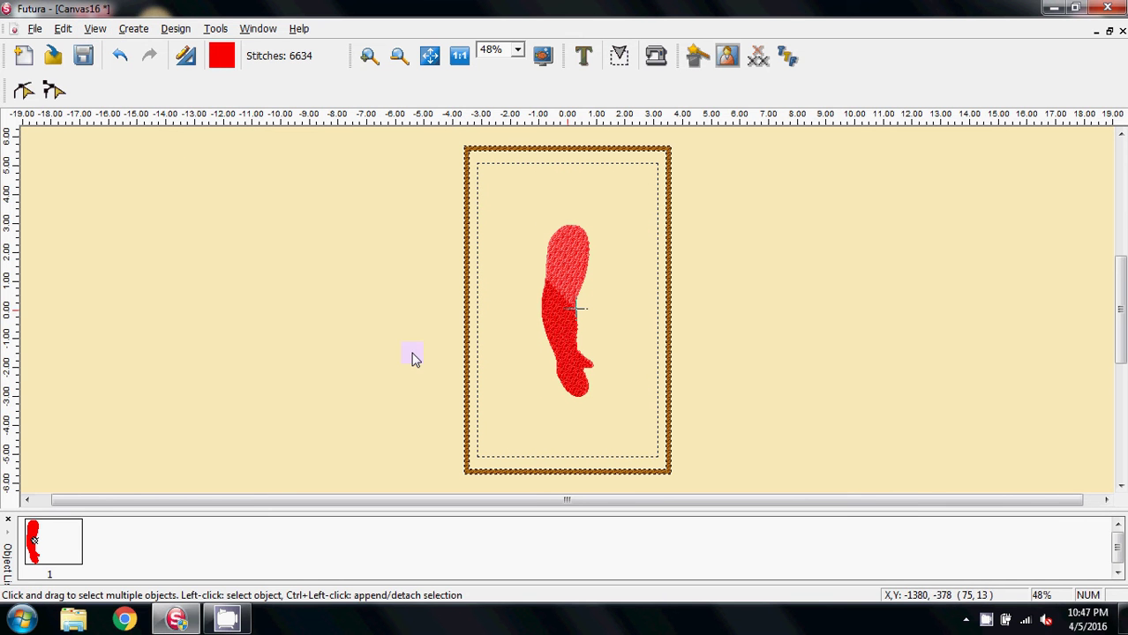
click(511, 51)
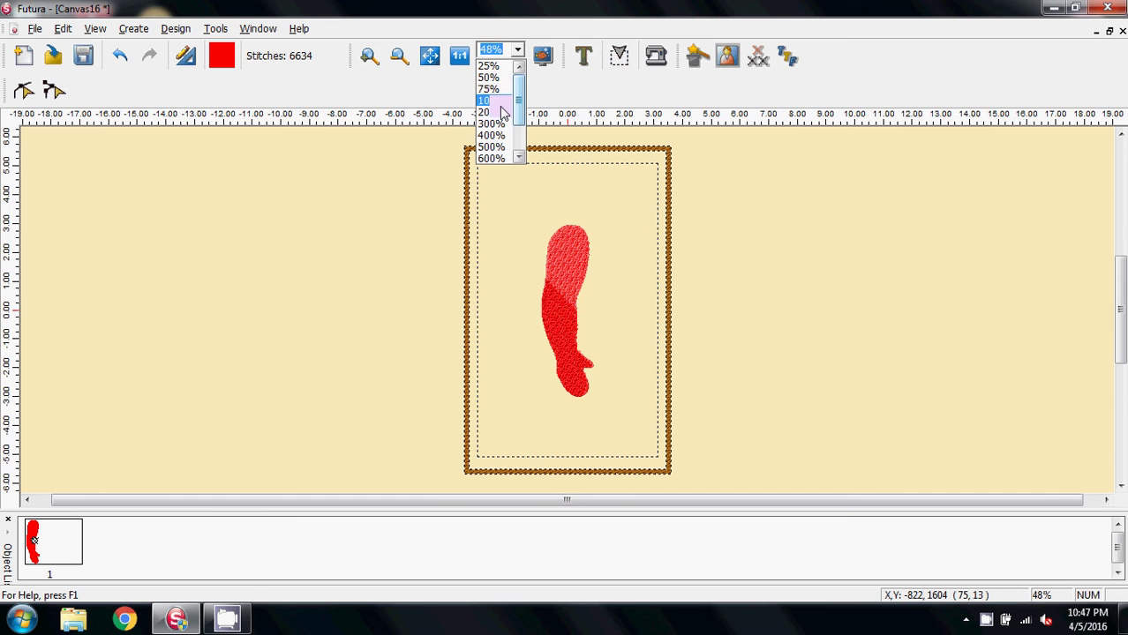
click(501, 112)
scroll(356, 290, down, 1)
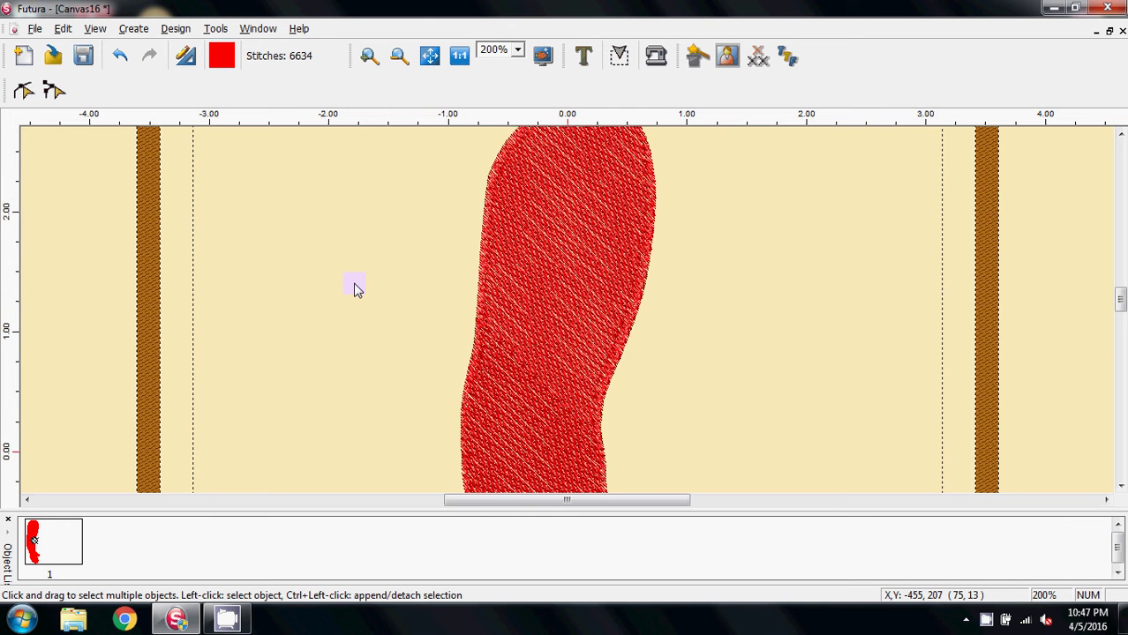
scroll(355, 289, down, 2)
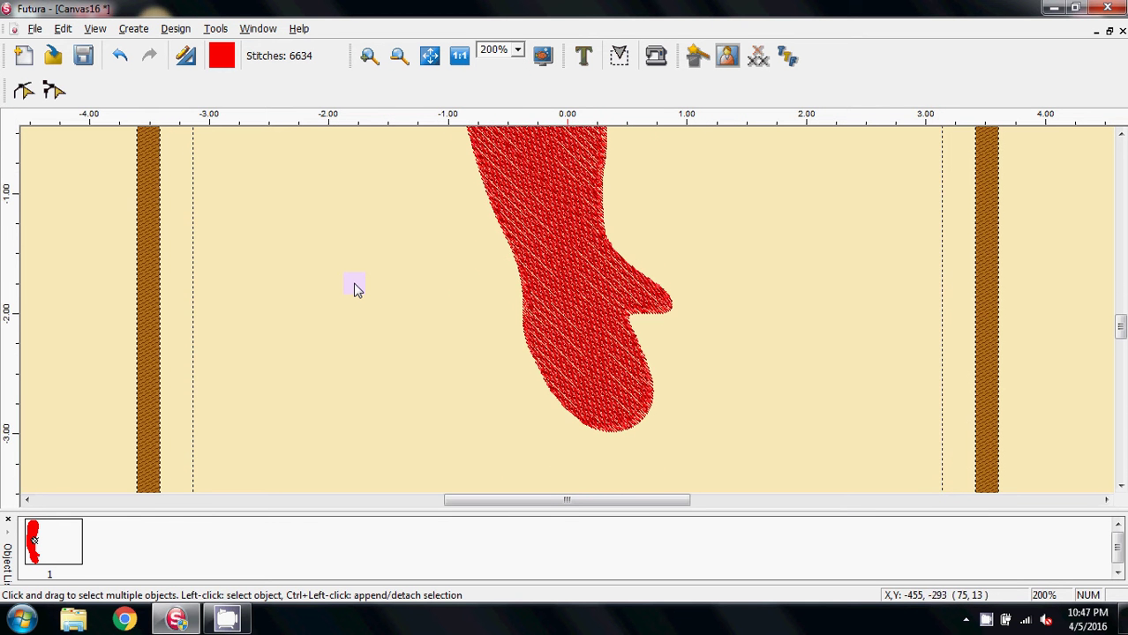
scroll(356, 289, up, 4)
scroll(352, 288, down, 1)
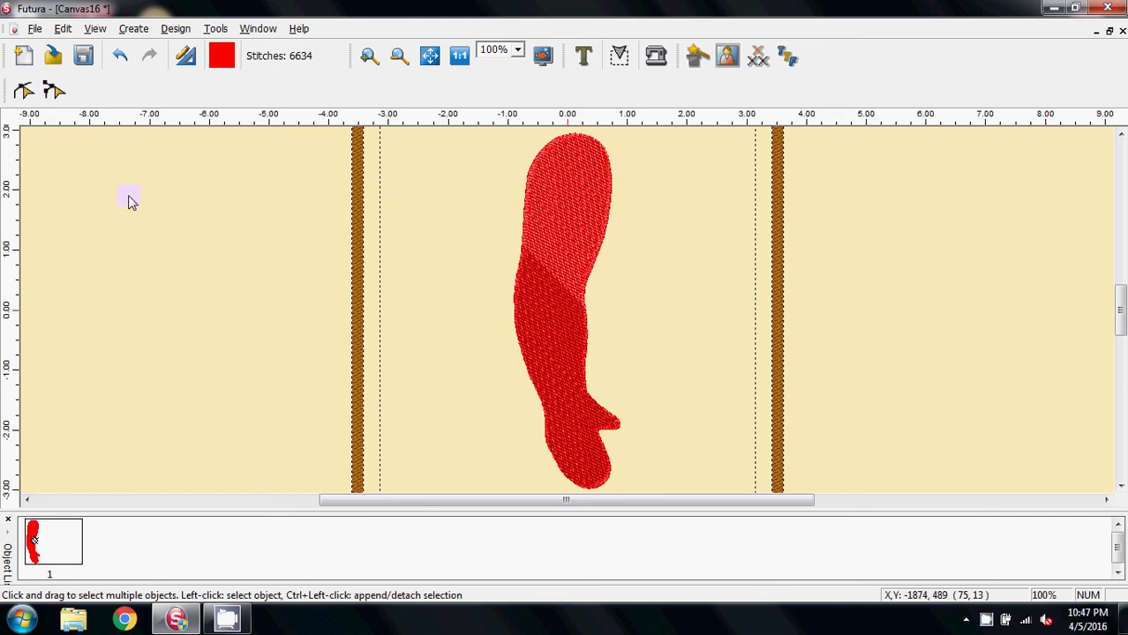
Edit the arm's outline and move its entry and exit points to opposite sides of the shoulder end.
click(24, 95)
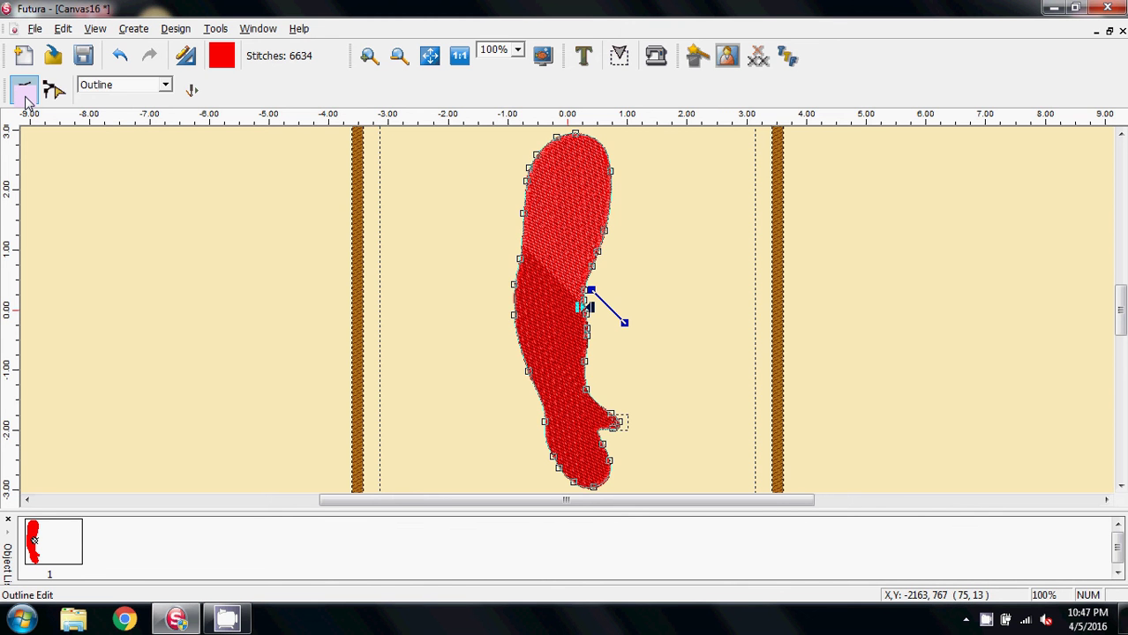
click(165, 86)
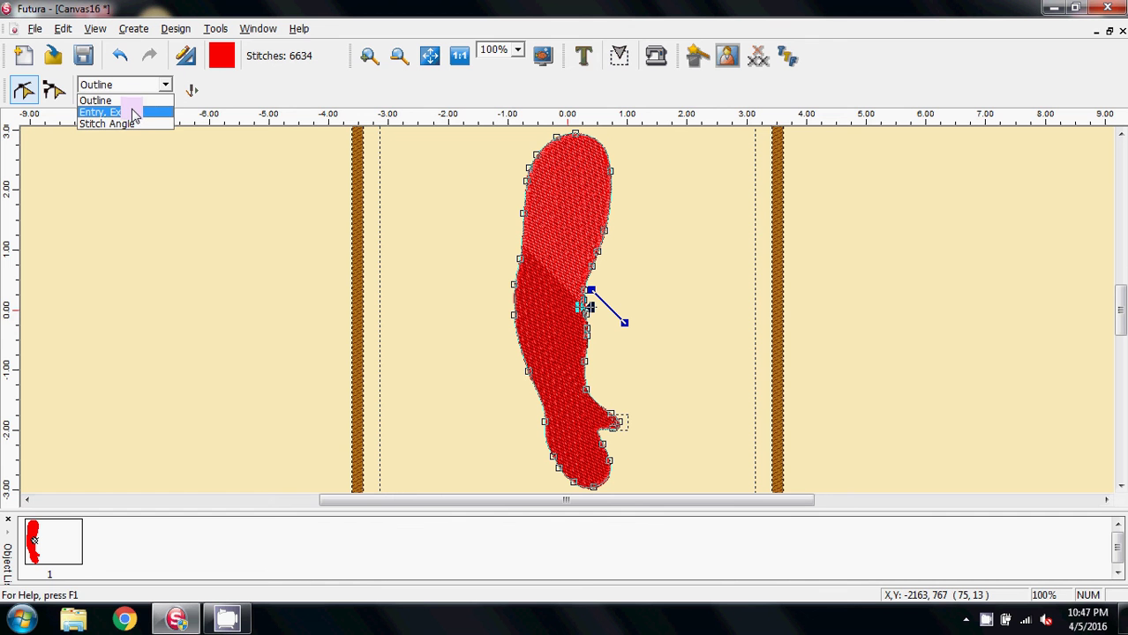
click(133, 113)
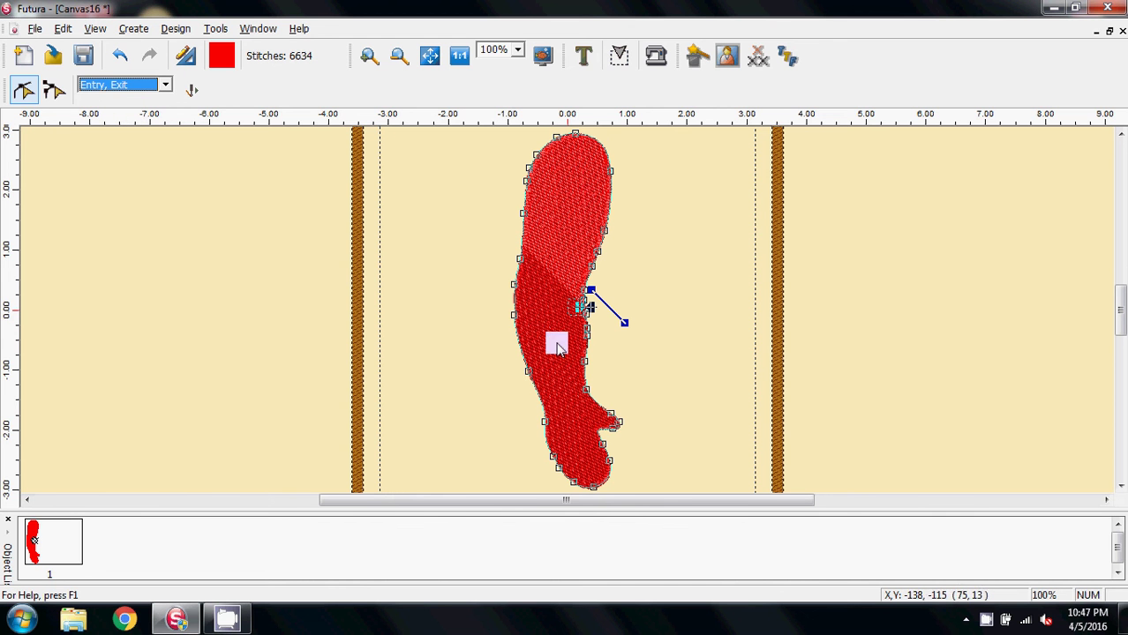
mouse_move(579, 311)
mouse_down()
mouse_move(529, 259)
mouse_move(523, 167)
mouse_move(510, 147)
mouse_move(588, 303)
mouse_move(622, 217)
mouse_move(618, 151)
mouse_up()
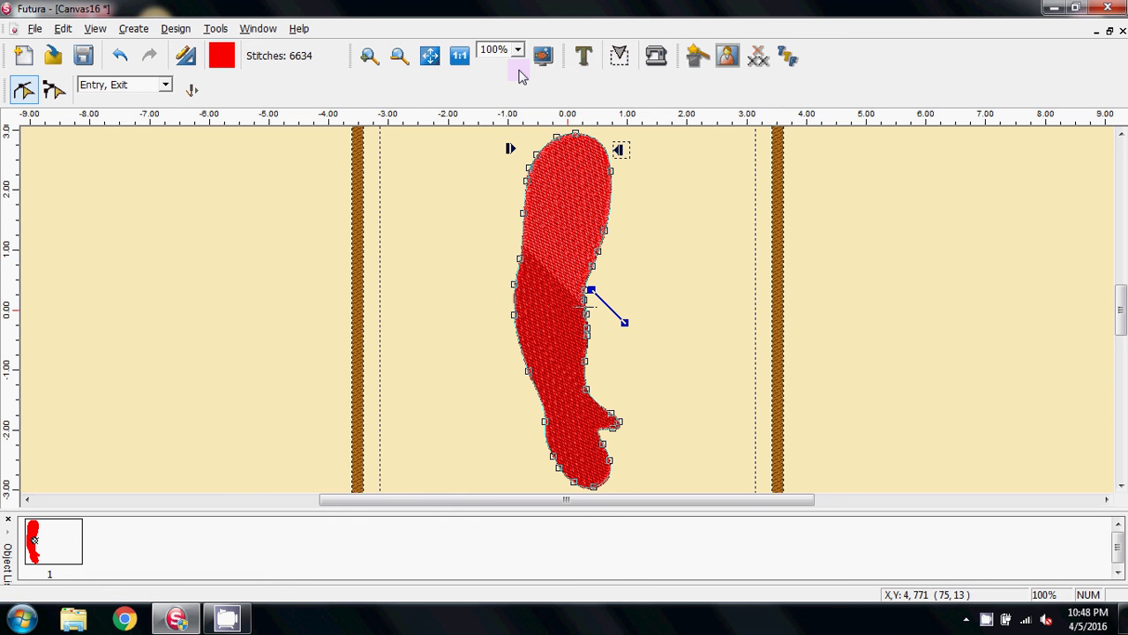
Place the entry and exit points against the outline on either side of the shoulder and regenerate the stitches.
click(518, 50)
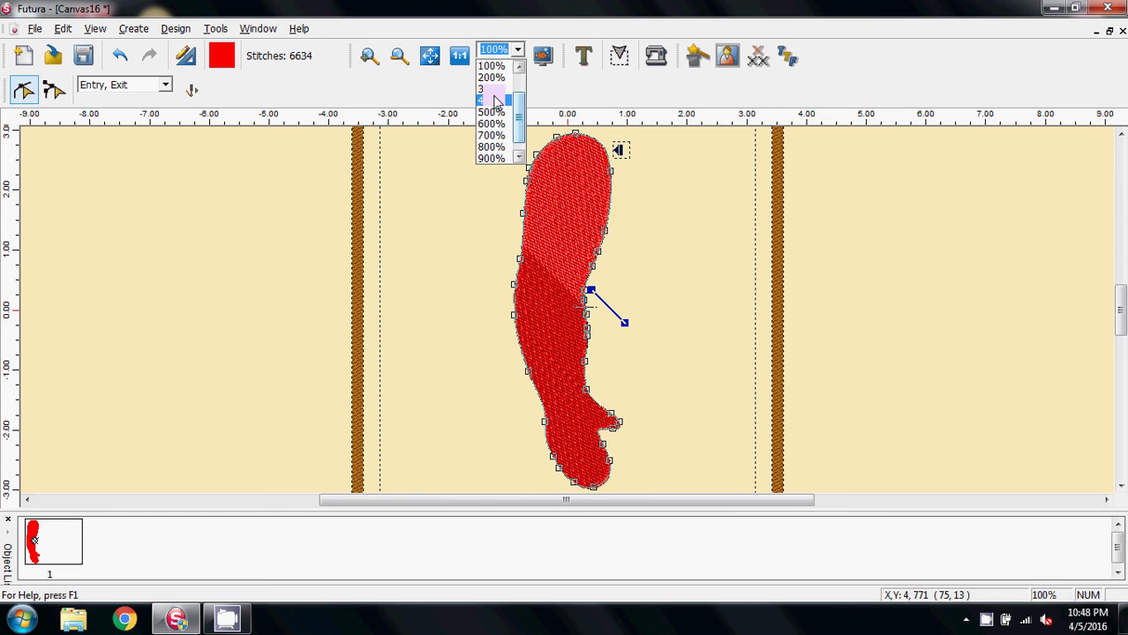
click(503, 92)
scroll(476, 231, up, 2)
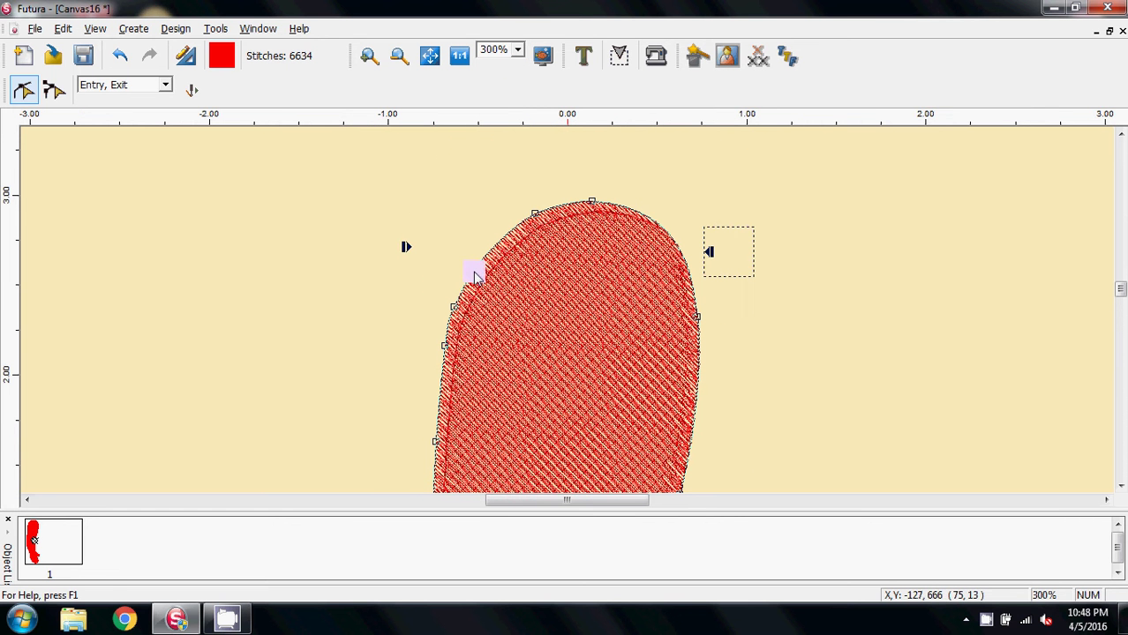
drag(406, 250, 478, 252)
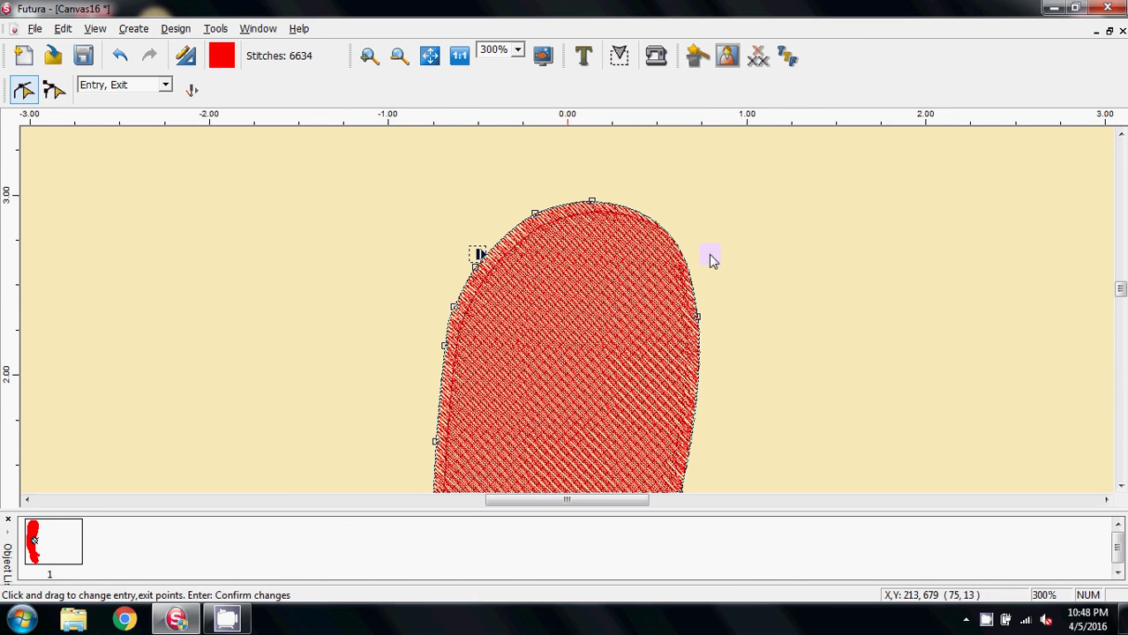
drag(709, 255, 690, 254)
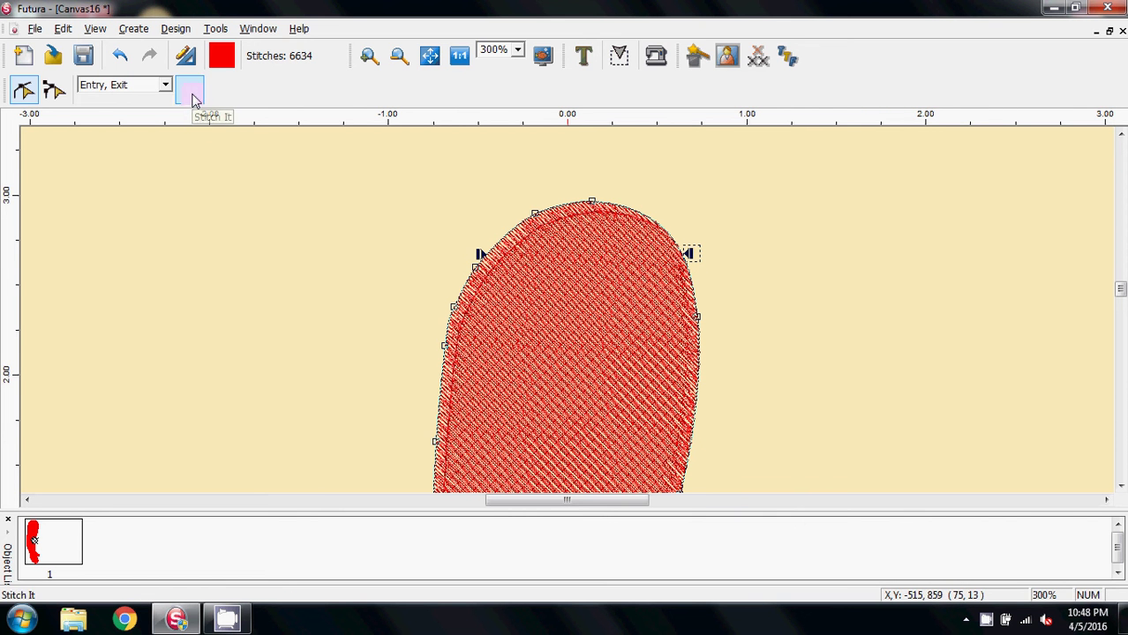
click(193, 95)
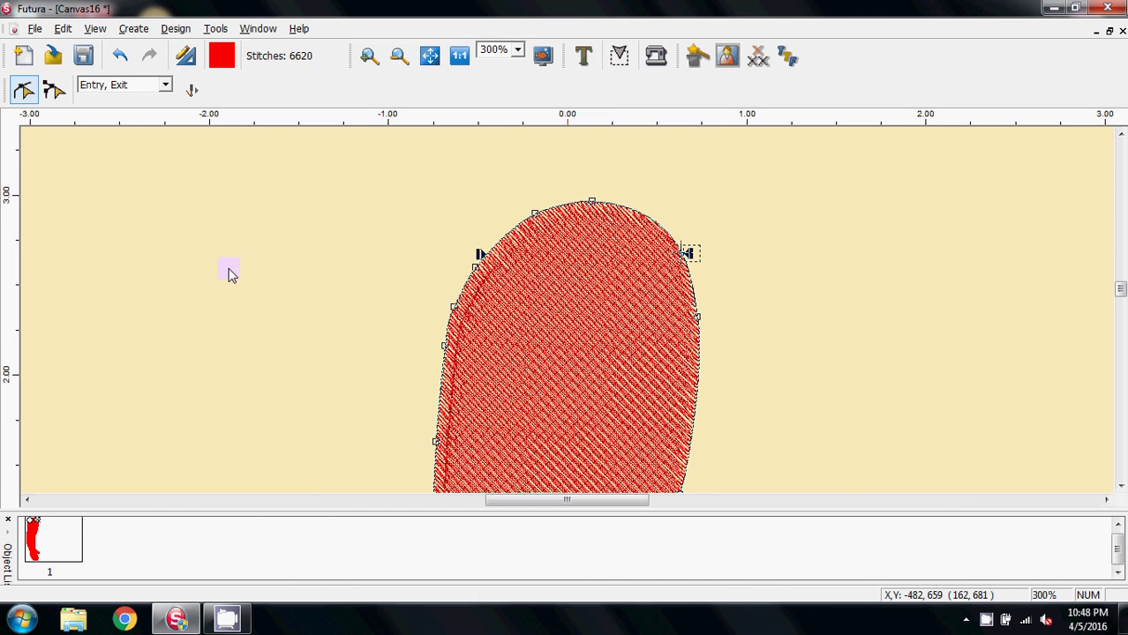
Change the arm's stitch type to Applique with a guide line stitch length of 5 and apply it.
click(175, 33)
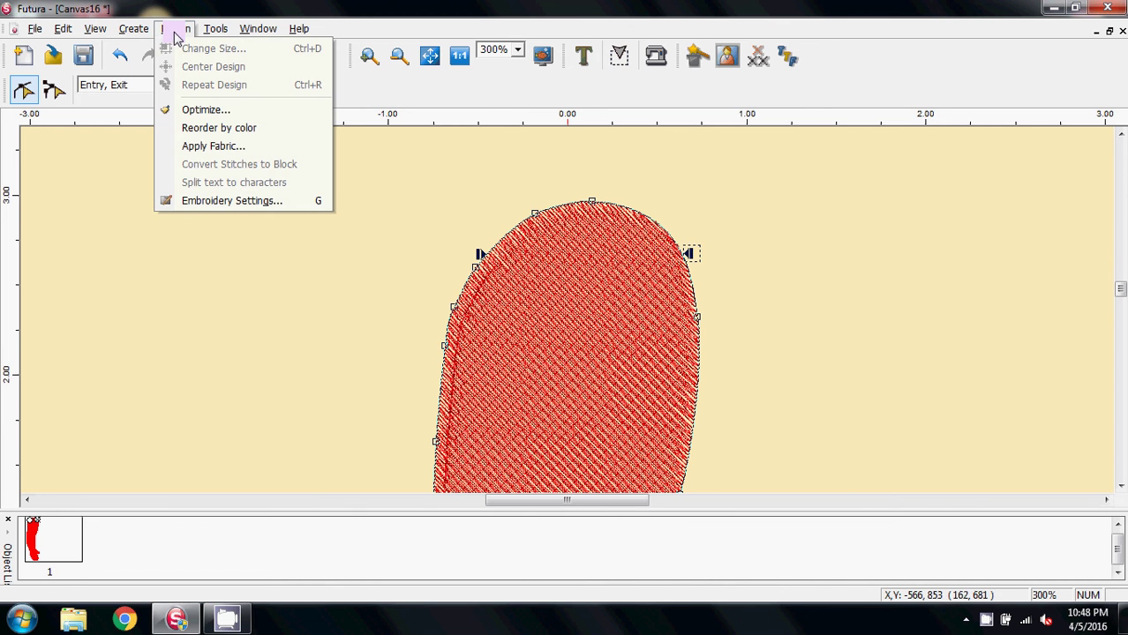
click(223, 208)
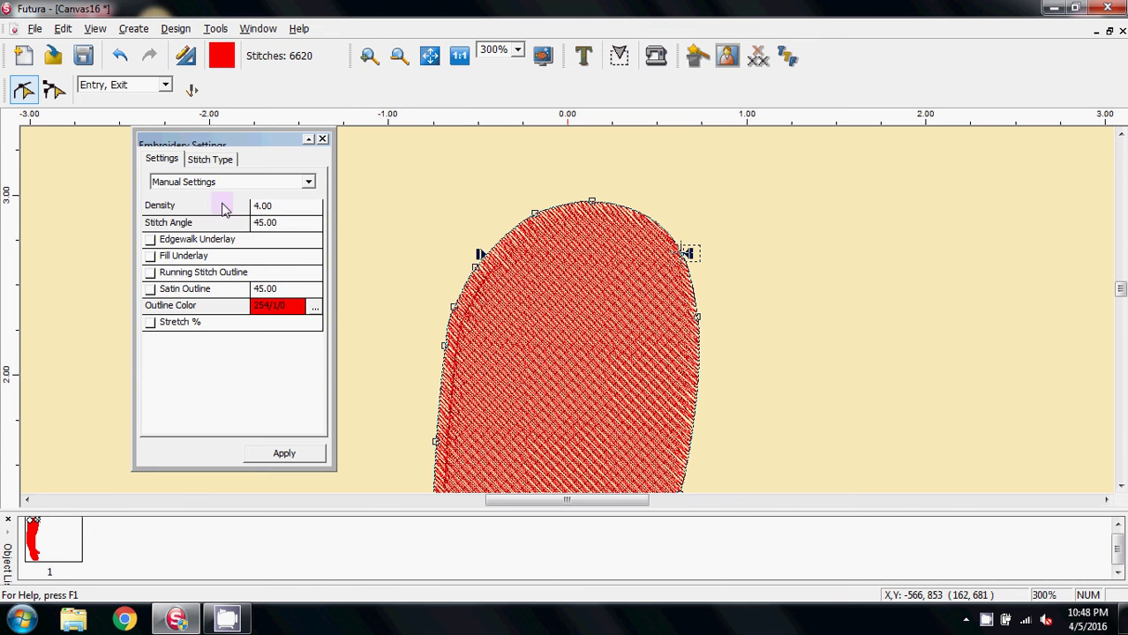
click(204, 159)
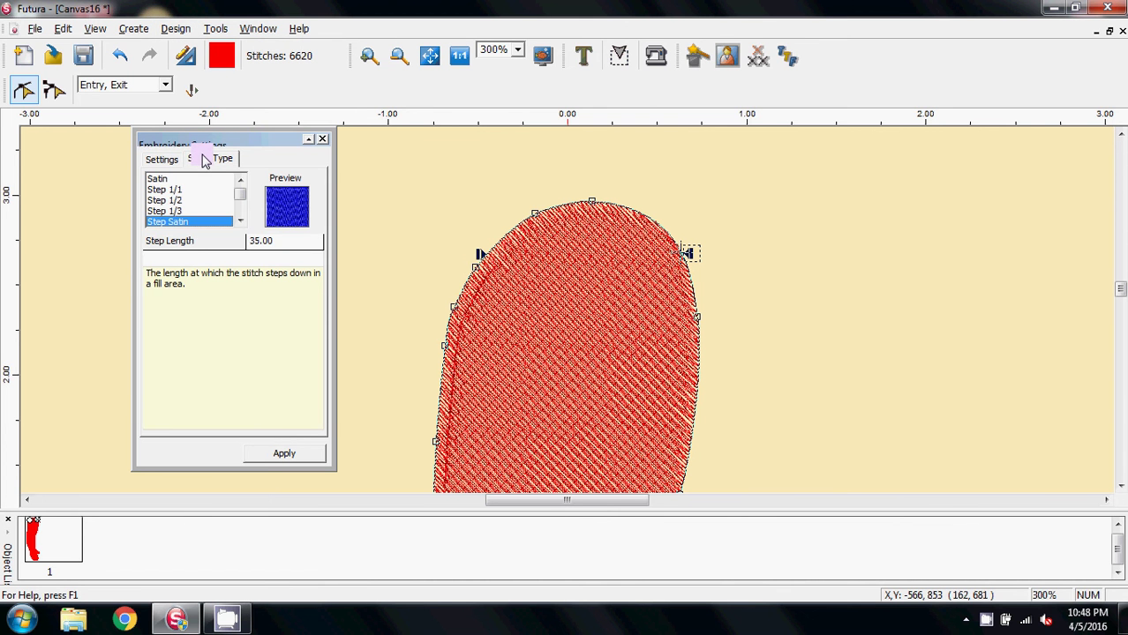
drag(239, 201, 244, 213)
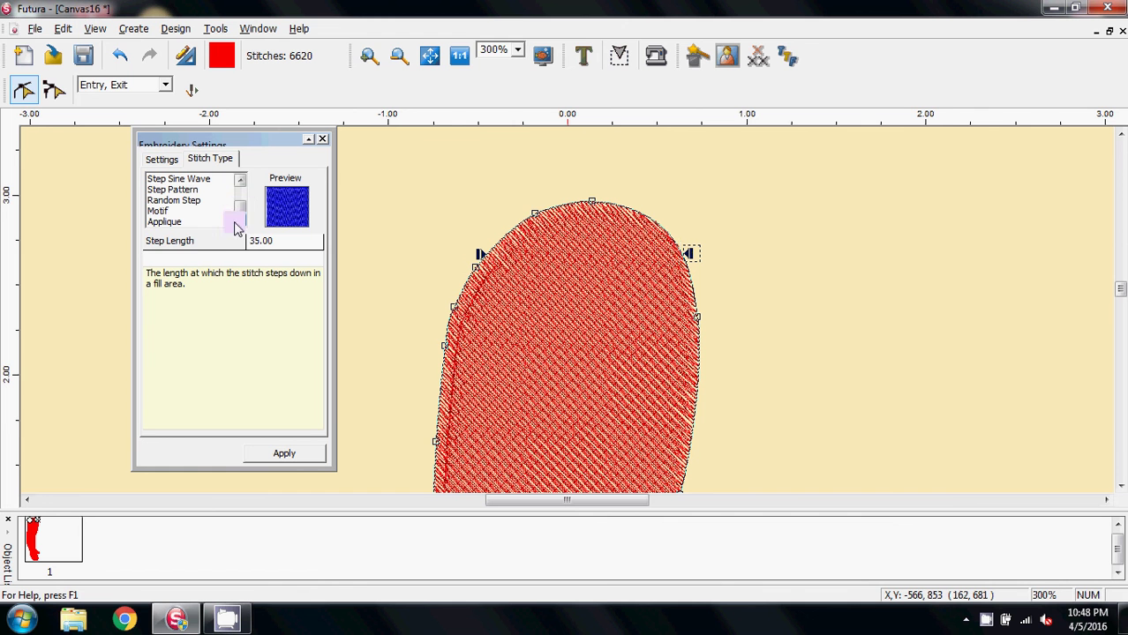
click(162, 224)
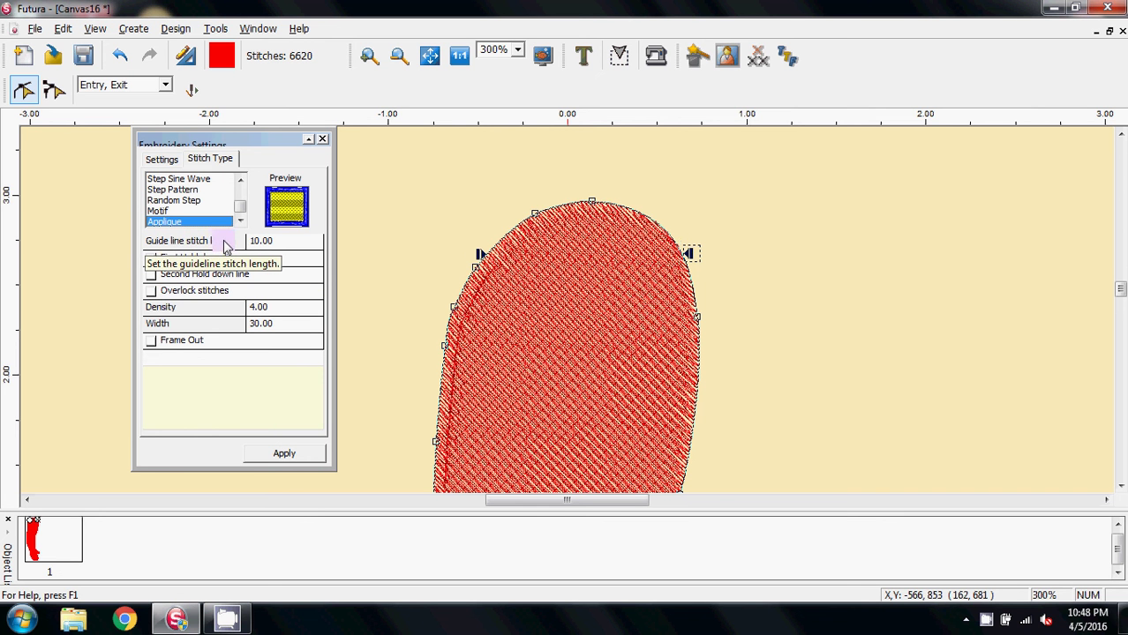
click(263, 245)
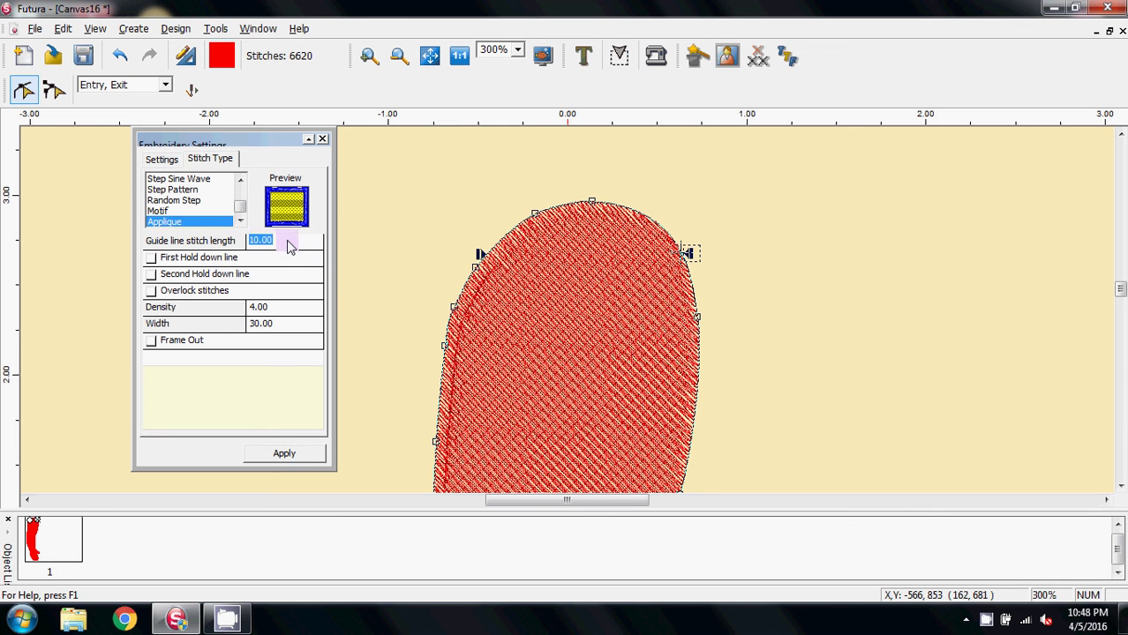
text(5)
click(285, 455)
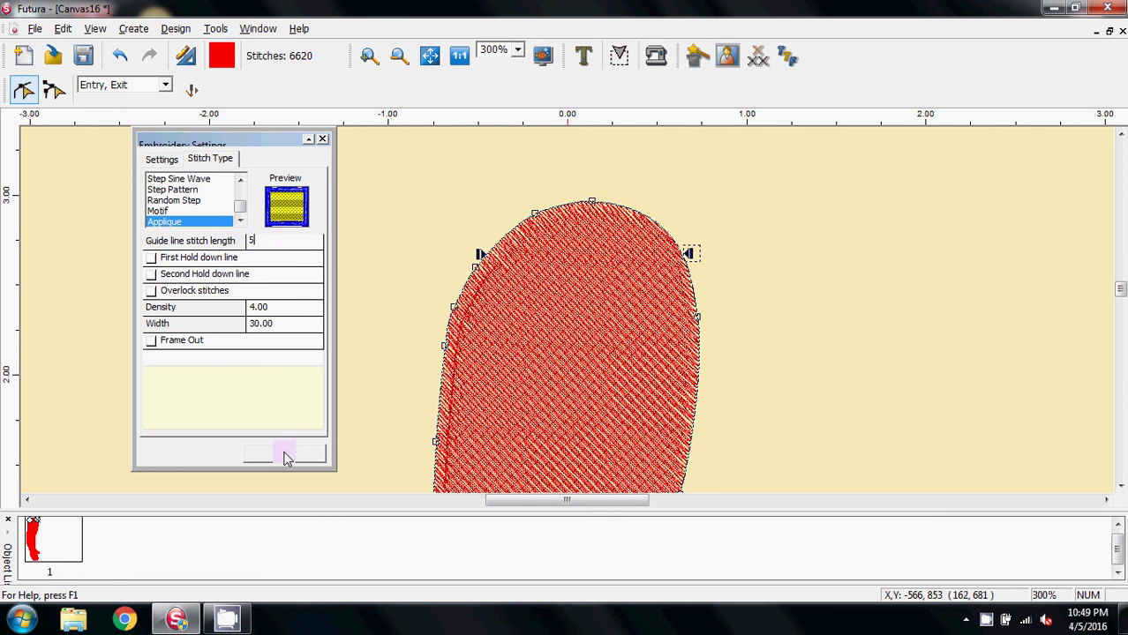
click(284, 455)
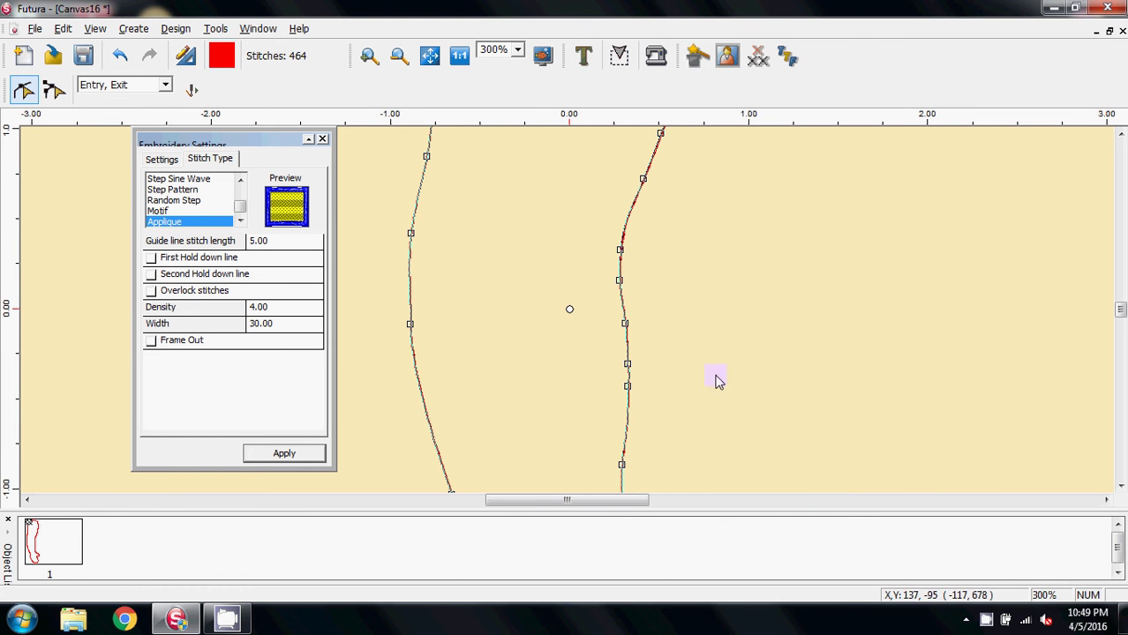
Reapply the Applique stitch settings to the arm, then close the embroidery settings and leave outline editing.
scroll(1119, 310, up, 1)
scroll(1118, 311, up, 5)
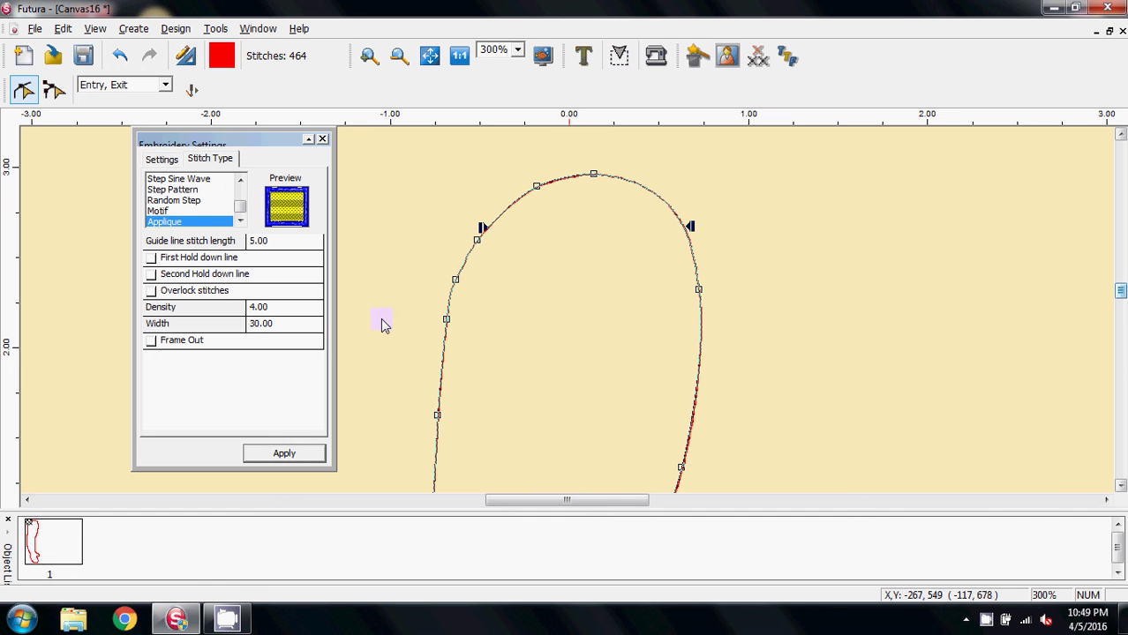
click(293, 456)
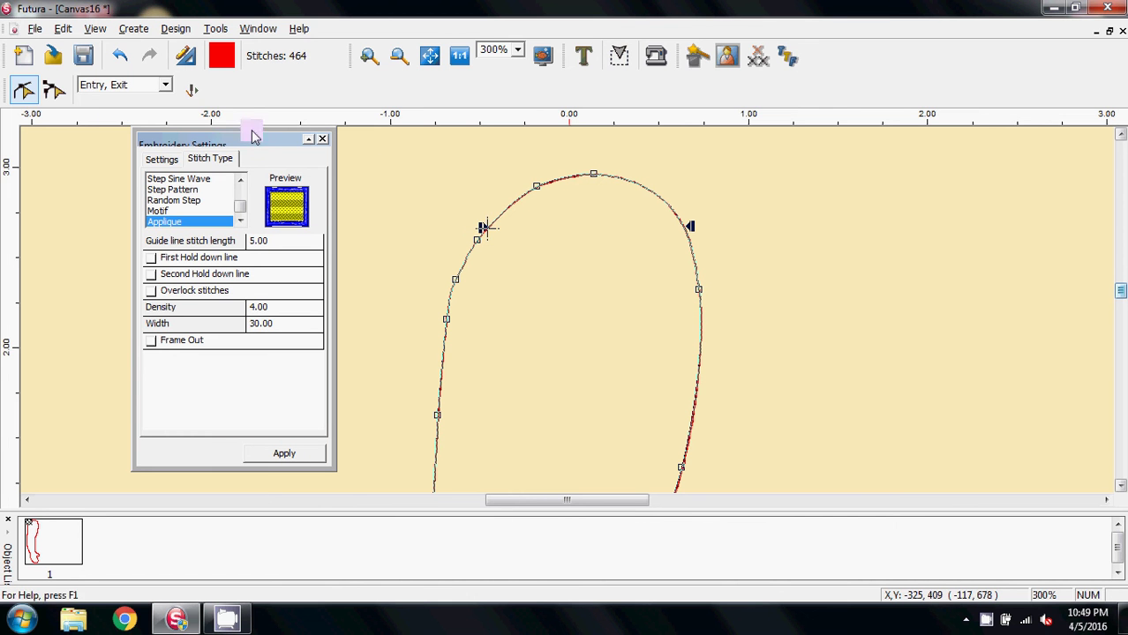
click(324, 138)
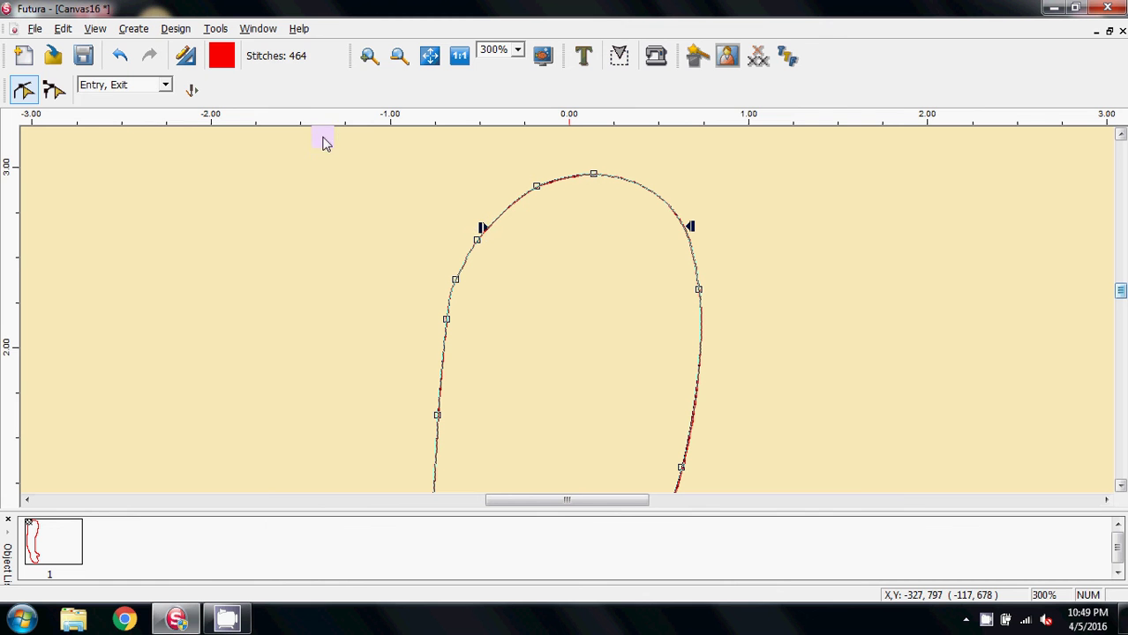
click(22, 93)
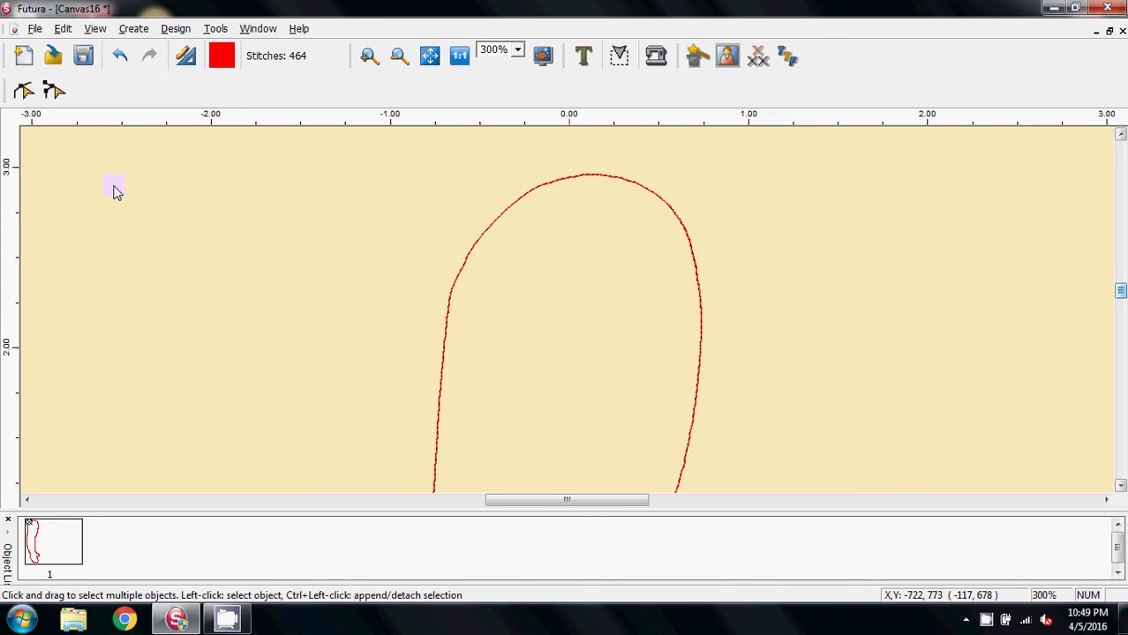
Check the Draw Applique option in the system parameters and dismiss them without saving.
click(217, 30)
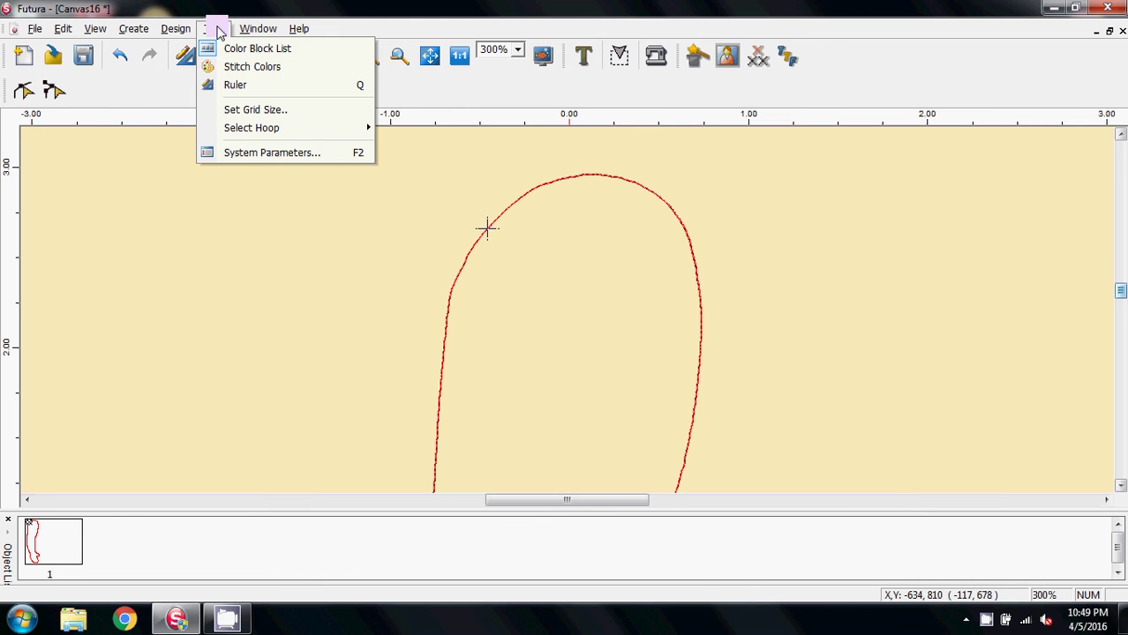
click(239, 155)
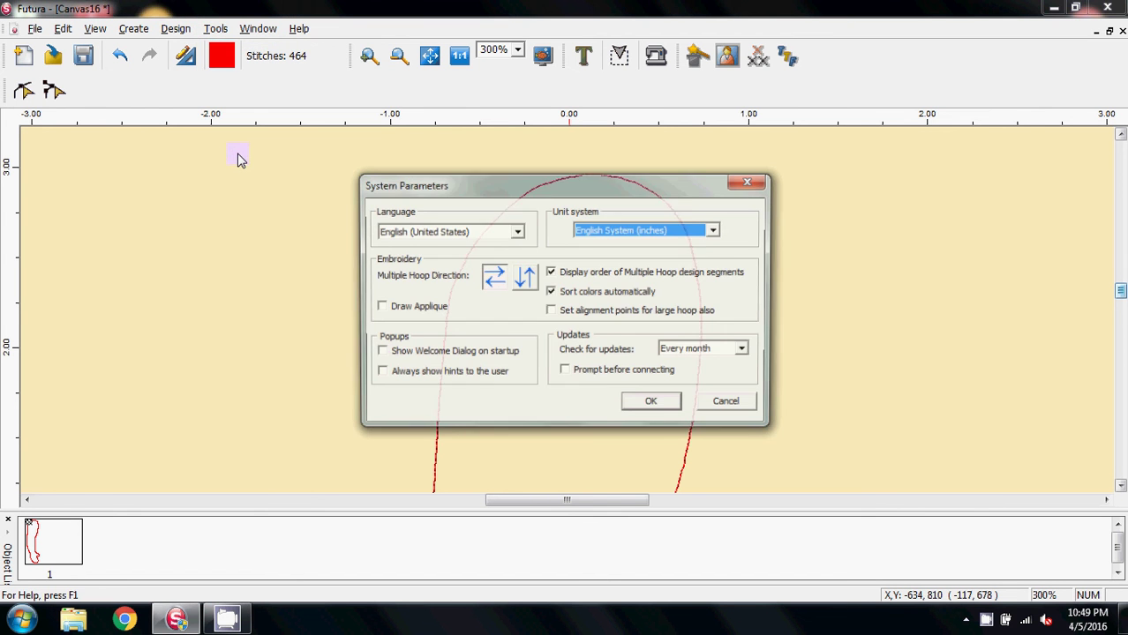
click(381, 309)
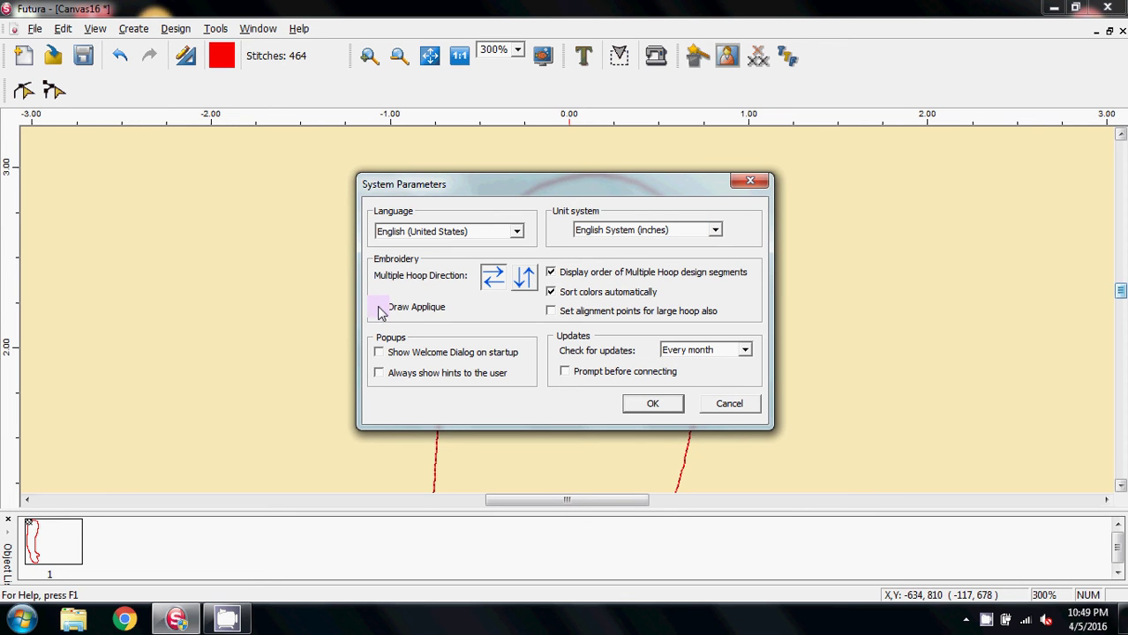
click(741, 404)
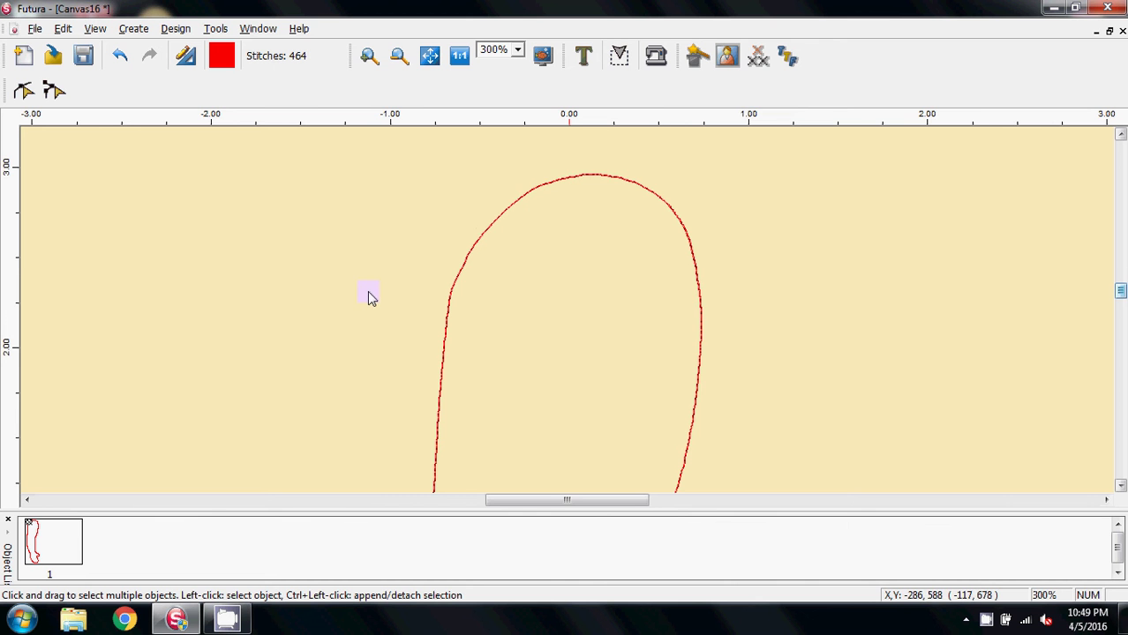
Examine the arm's applique outline from shoulder to hand at 300% and 100% zoom.
scroll(369, 299, down, 1)
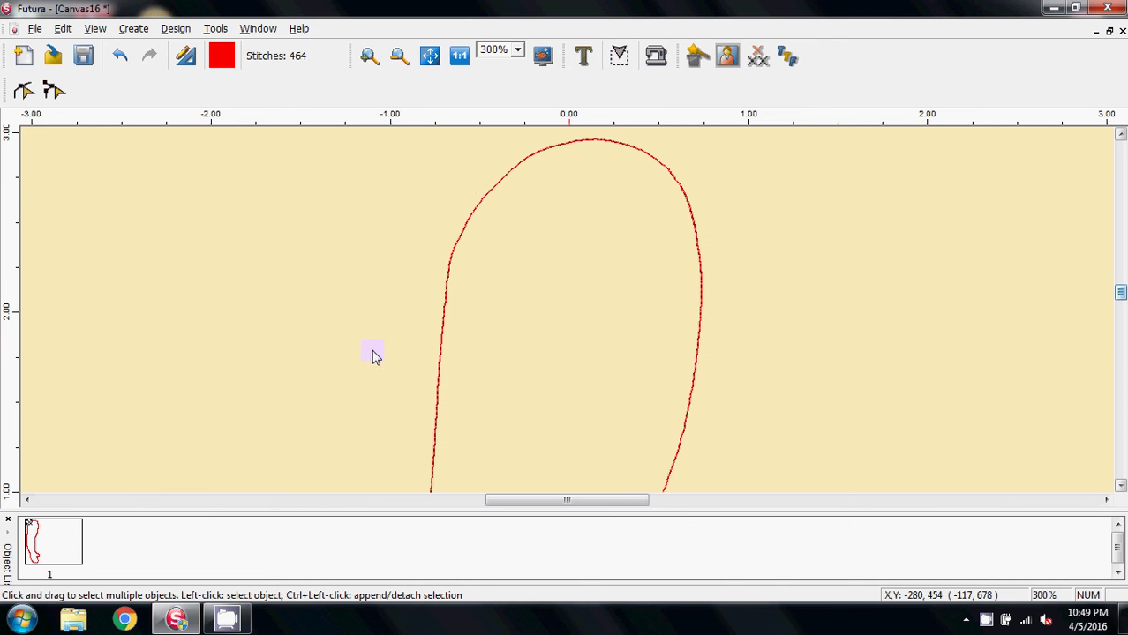
scroll(373, 356, down, 5)
scroll(372, 355, down, 7)
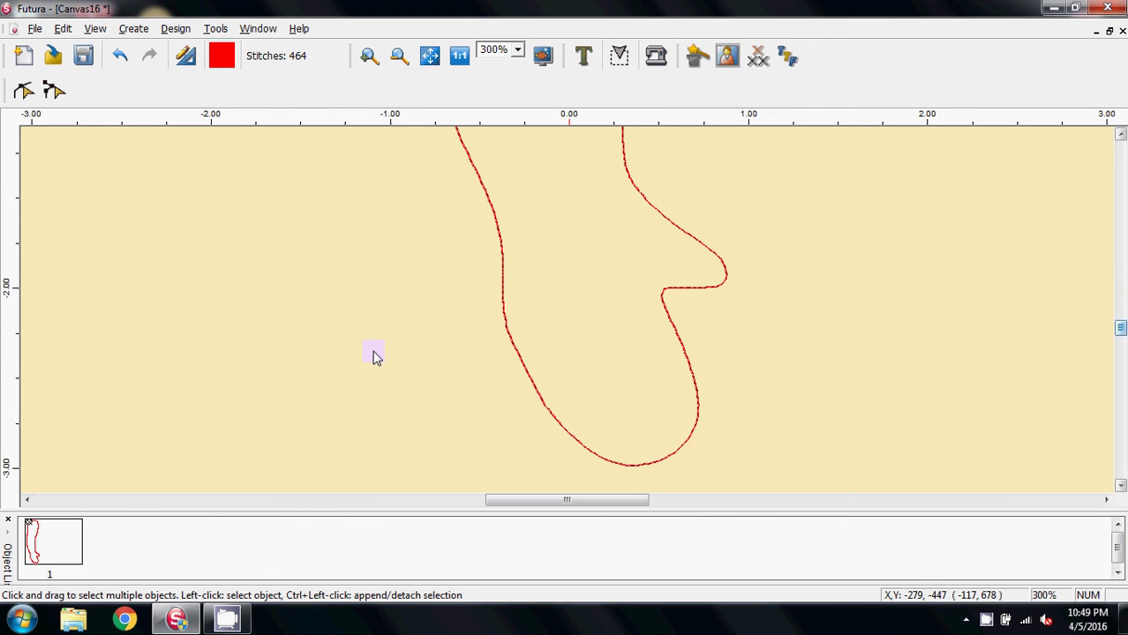
click(458, 56)
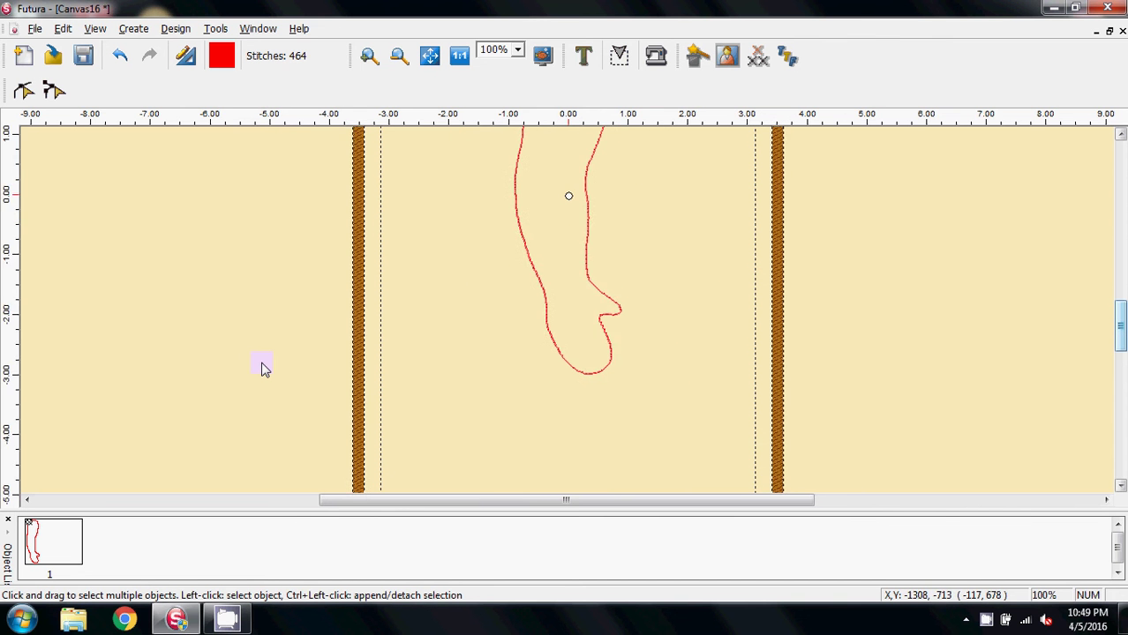
scroll(267, 368, up, 4)
scroll(268, 367, down, 1)
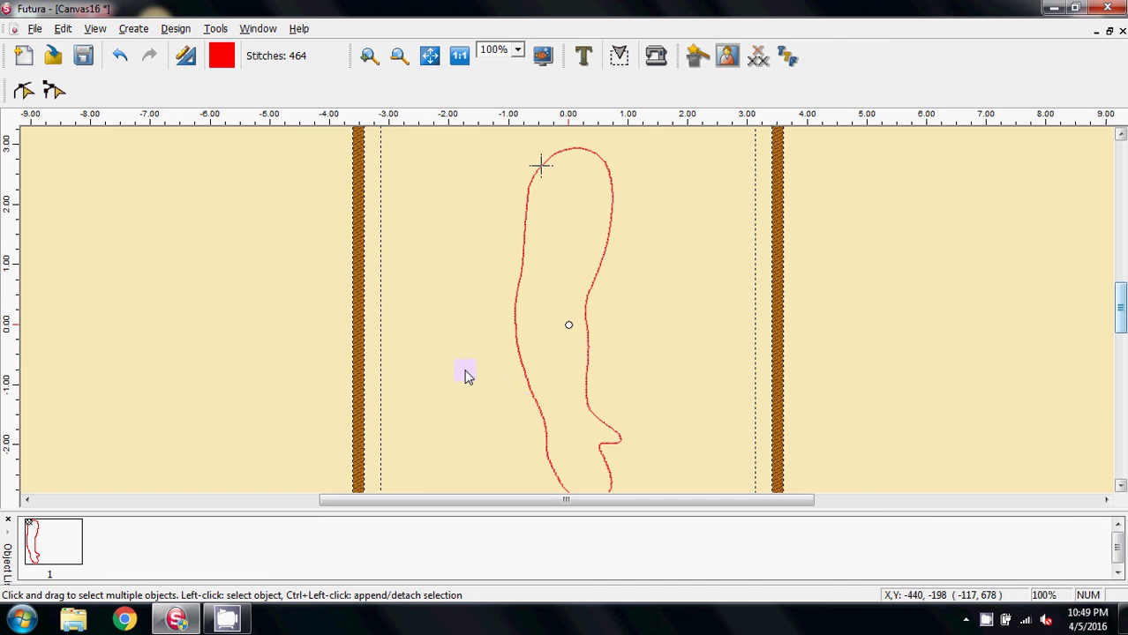
scroll(462, 375, down, 1)
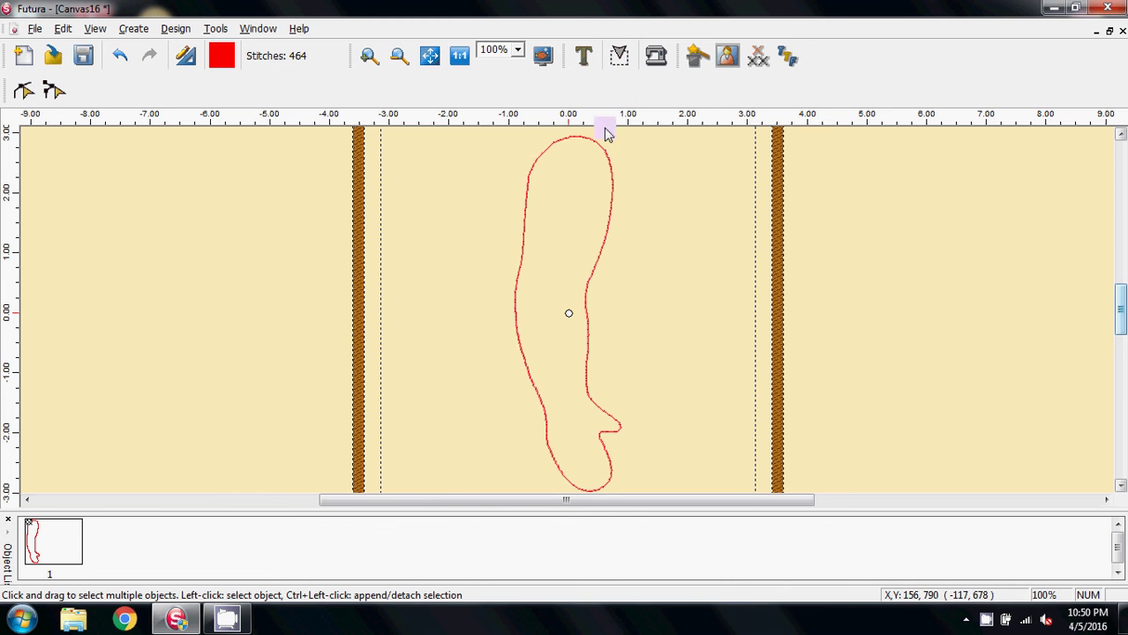
scroll(662, 172, up, 5)
scroll(664, 200, up, 2)
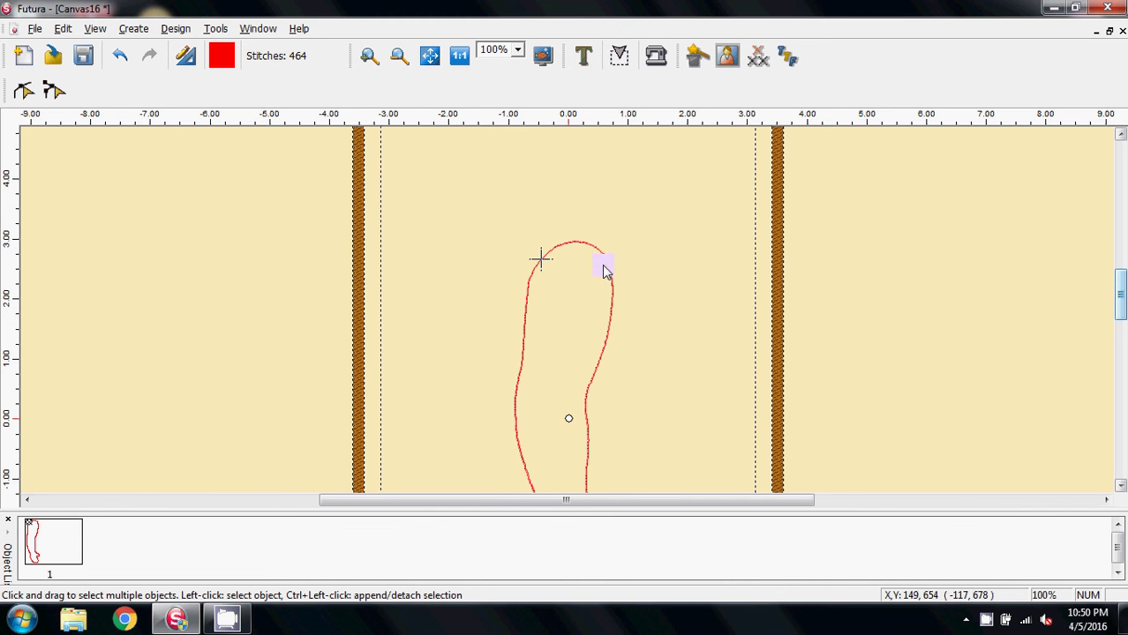
Inspect the stitching along the shoulder curve around the start point at 1000% zoom.
click(517, 50)
scroll(512, 145, down, 1)
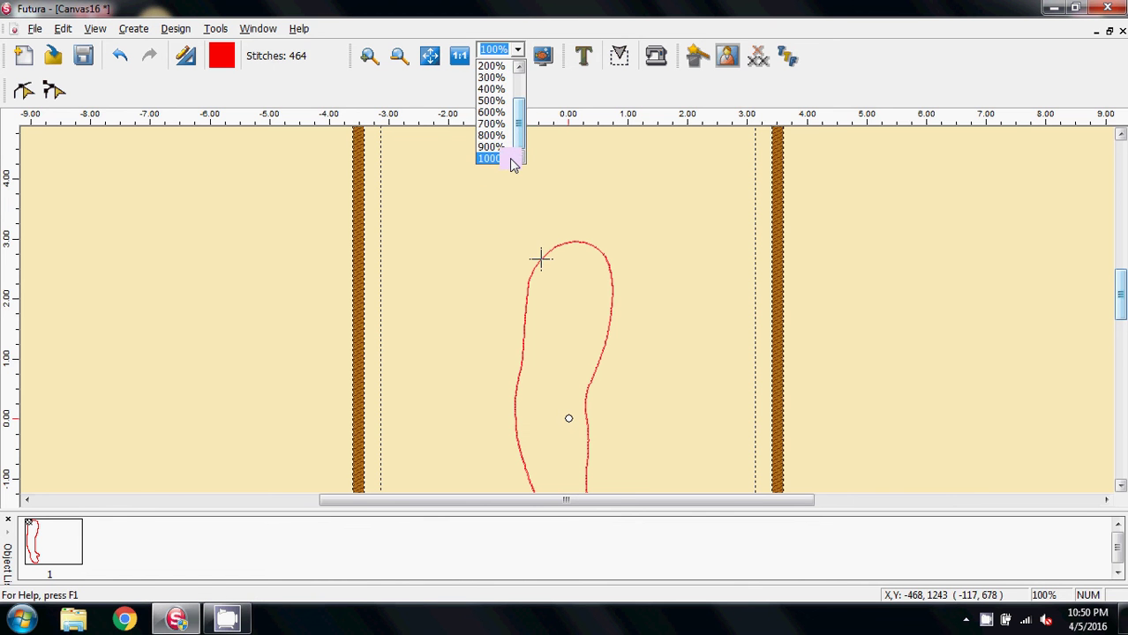
click(510, 156)
scroll(382, 284, up, 1)
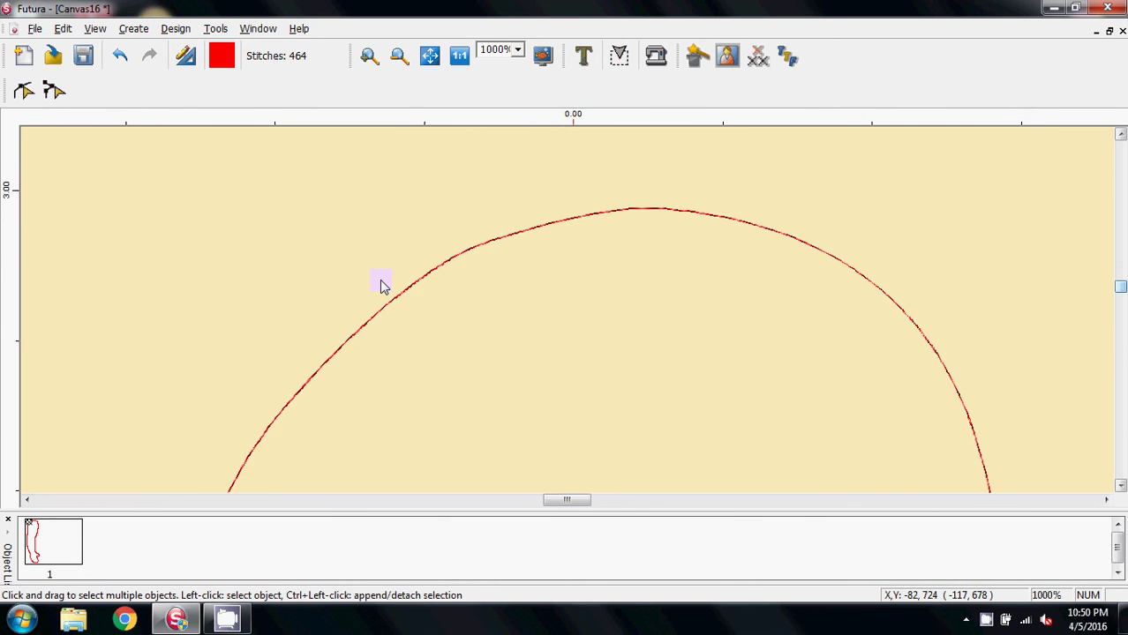
scroll(521, 300, down, 1)
scroll(525, 234, up, 1)
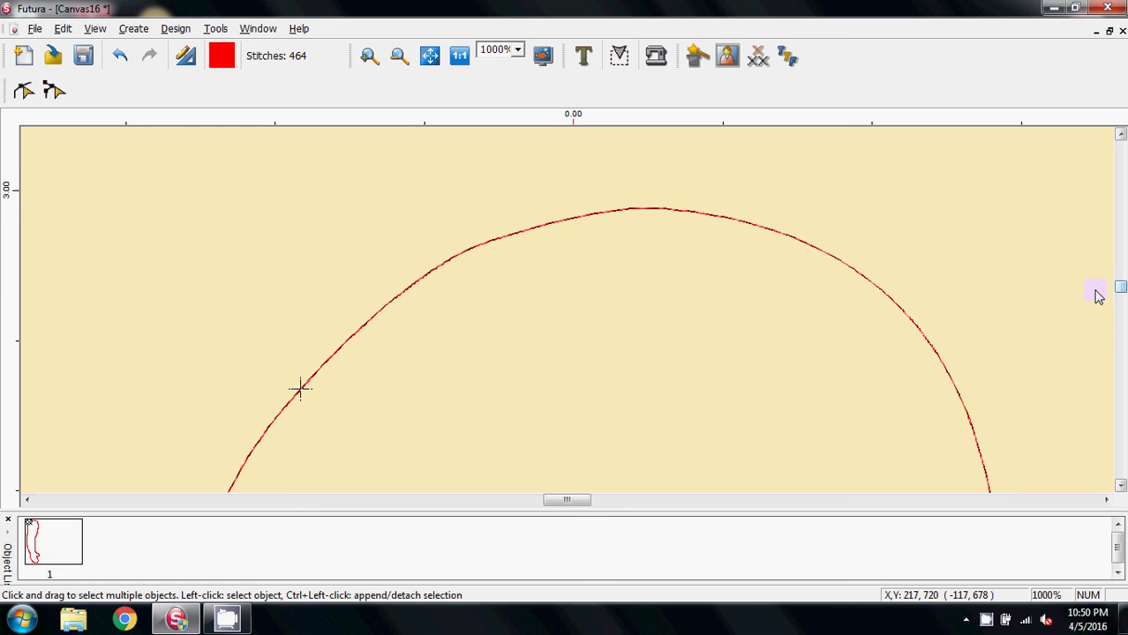
scroll(1119, 294, down, 1)
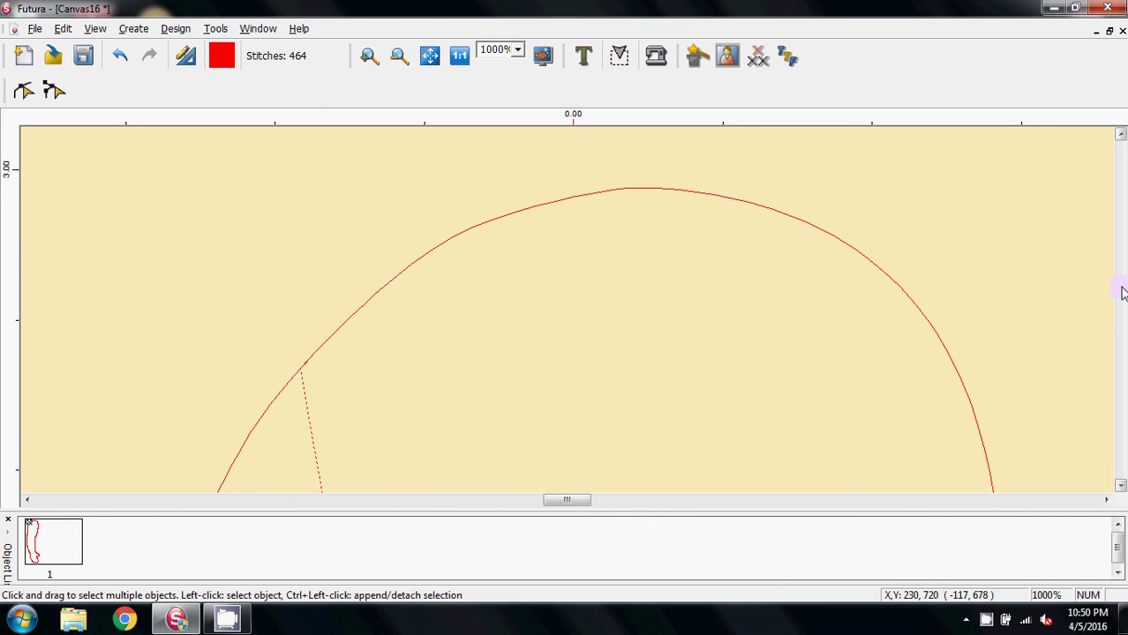
scroll(1122, 294, down, 1)
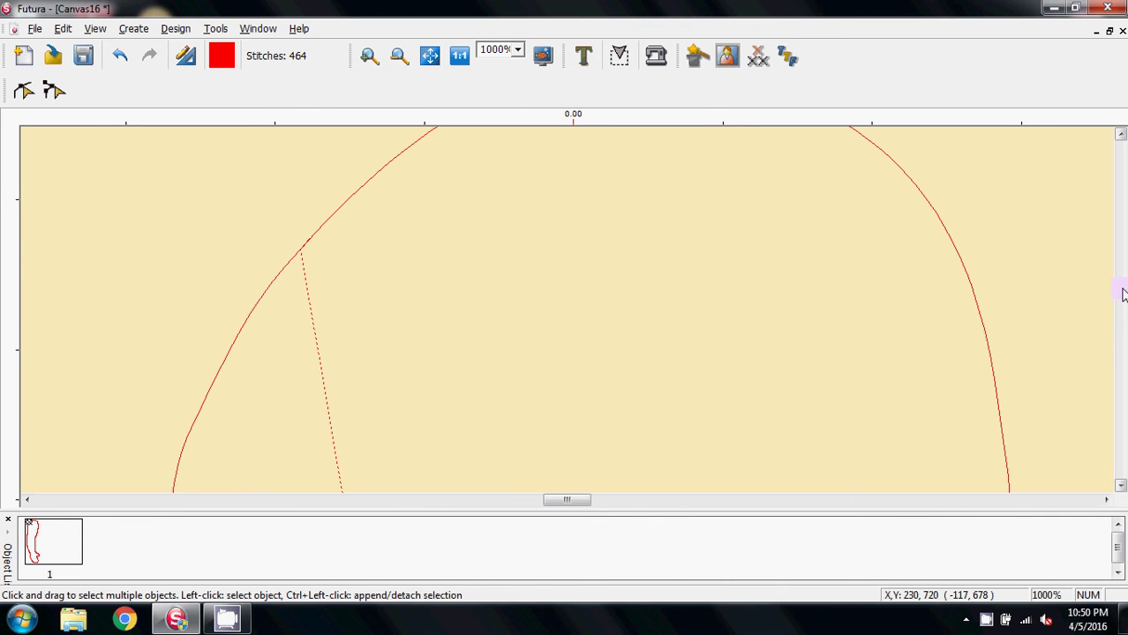
scroll(1123, 294, up, 1)
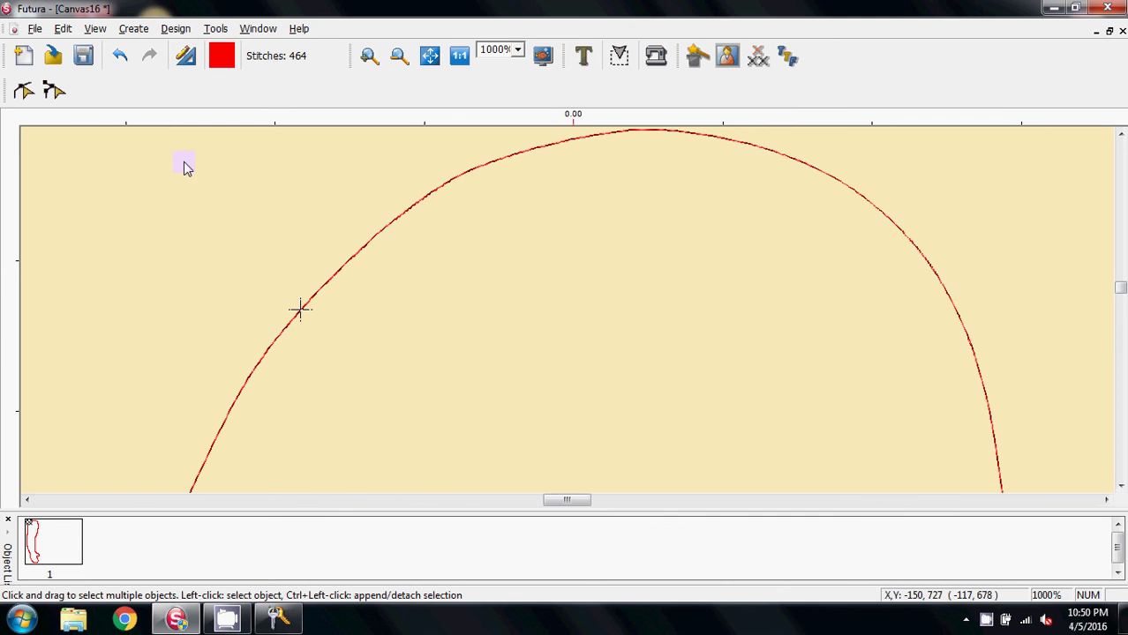
Erase the individual stitches across the shoulder curve between the entry and exit points, then finish stitch editing.
click(54, 93)
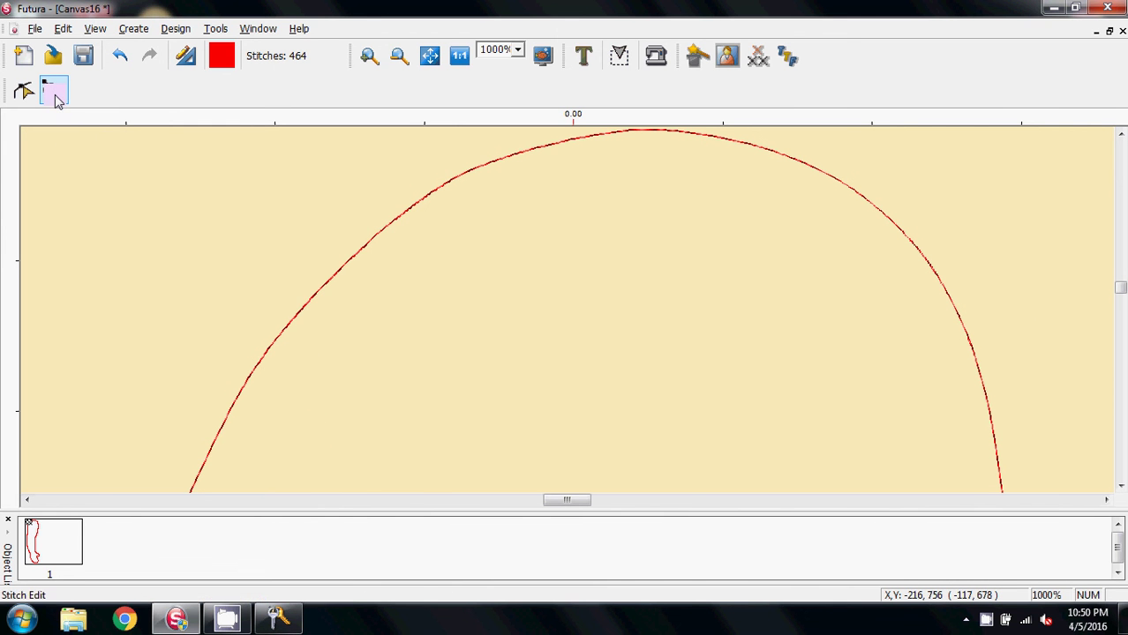
click(54, 93)
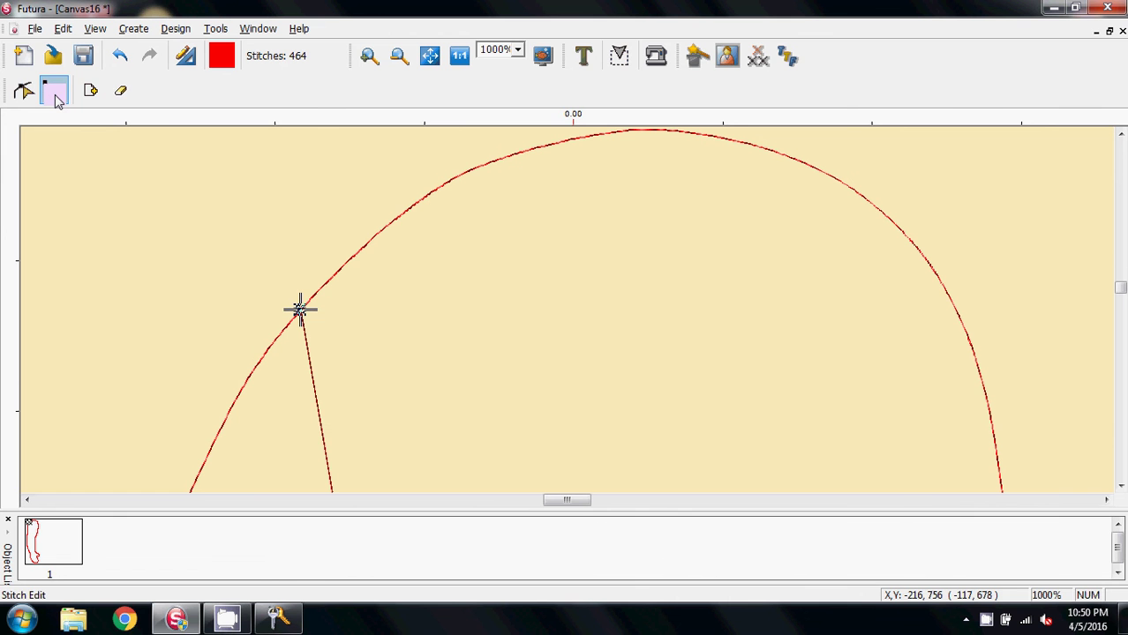
click(122, 93)
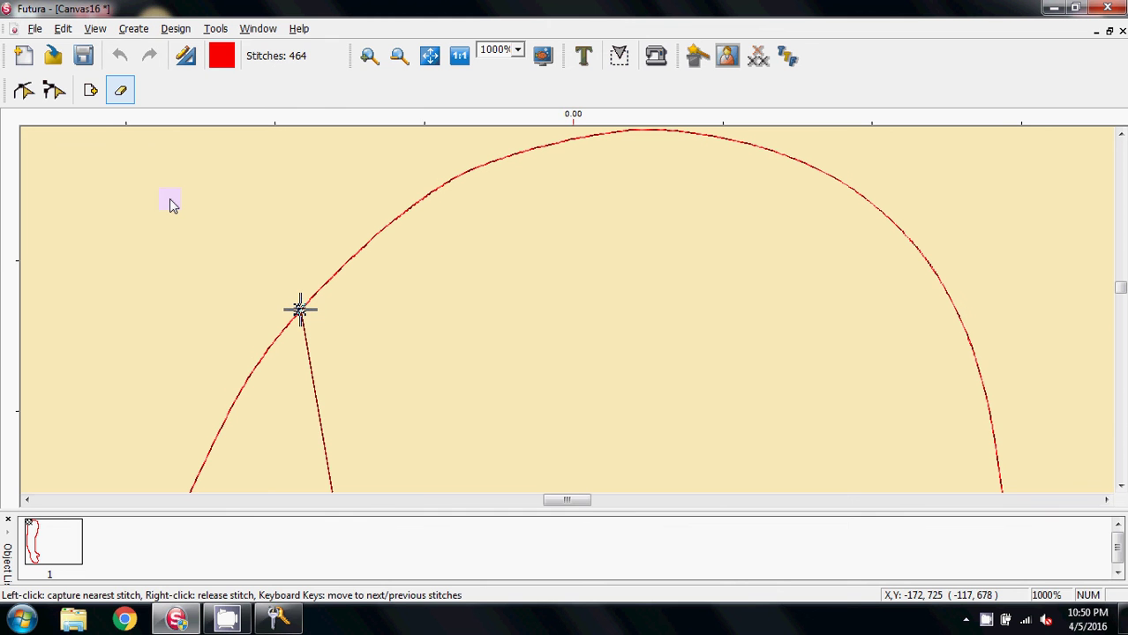
click(300, 309)
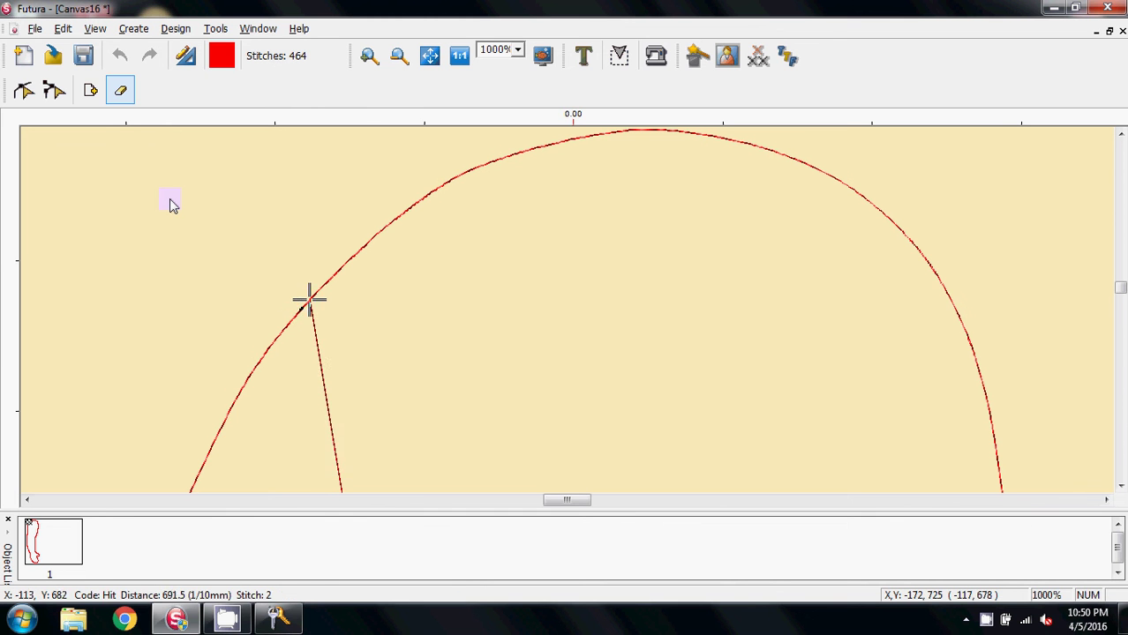
click(300, 307)
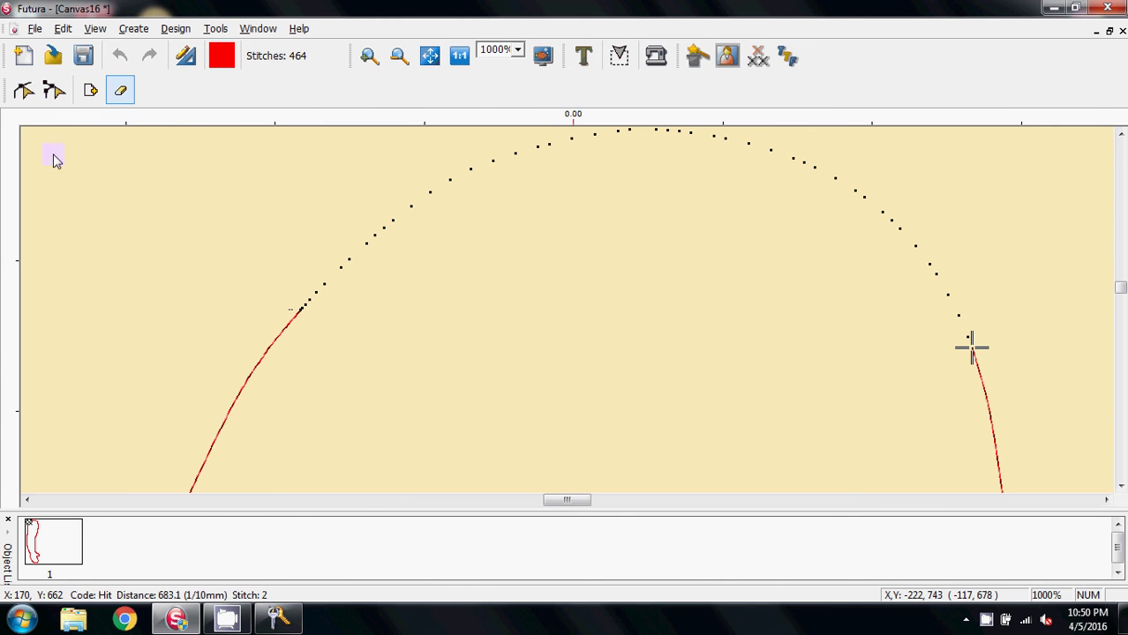
click(54, 97)
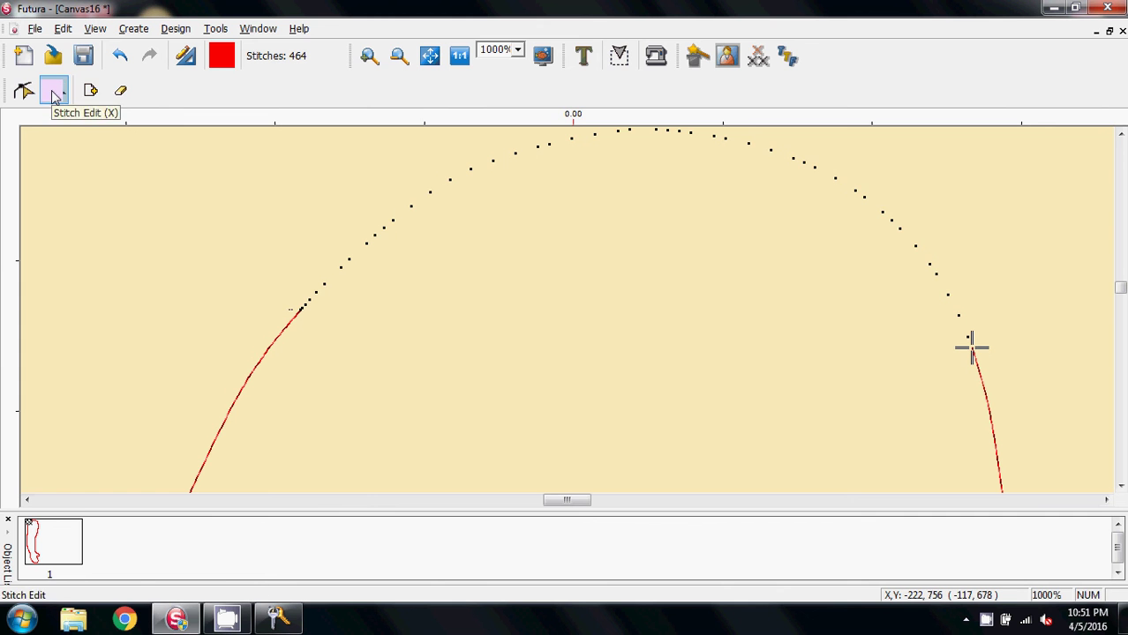
click(55, 97)
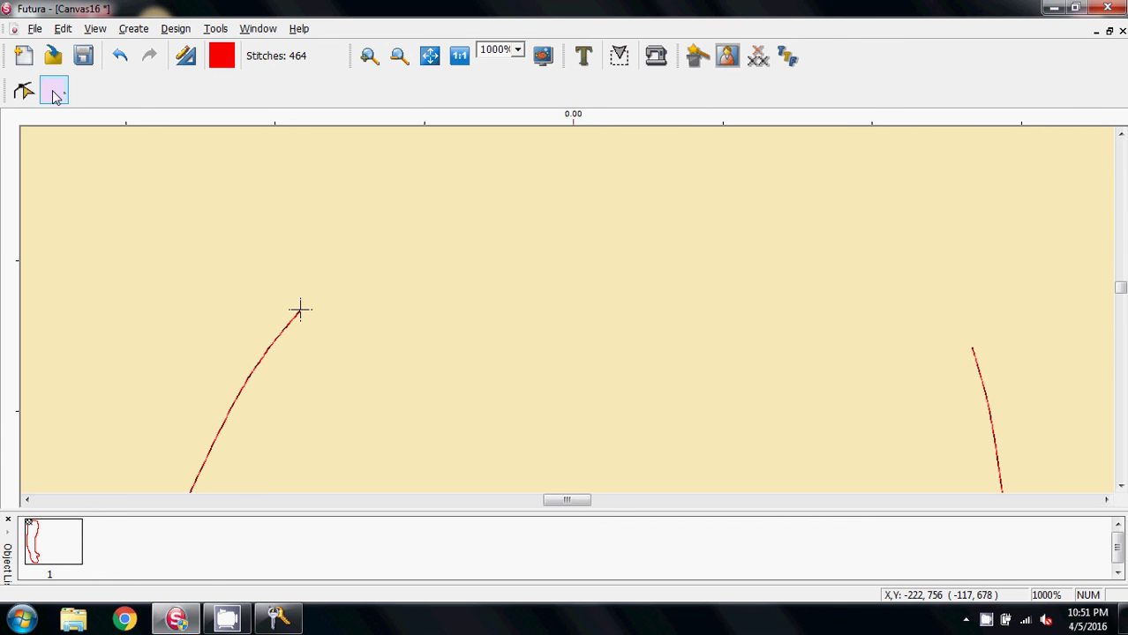
click(55, 95)
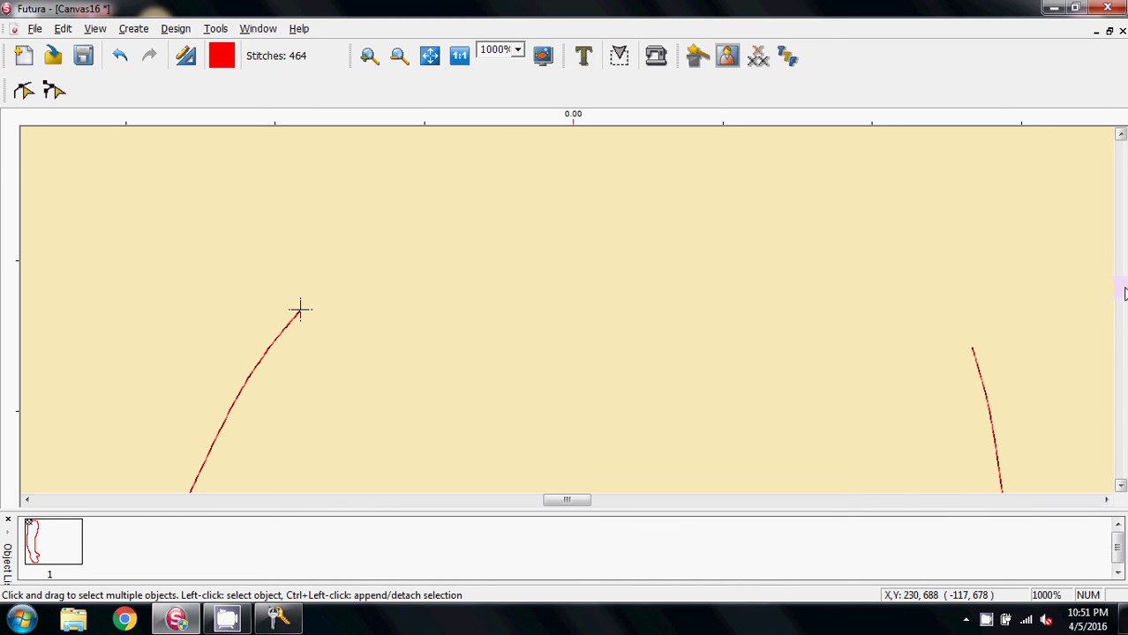
Simulate the stitch-out of the arm at 100% zoom to check the open shoulder end, then close the simulation.
scroll(1124, 295, up, 1)
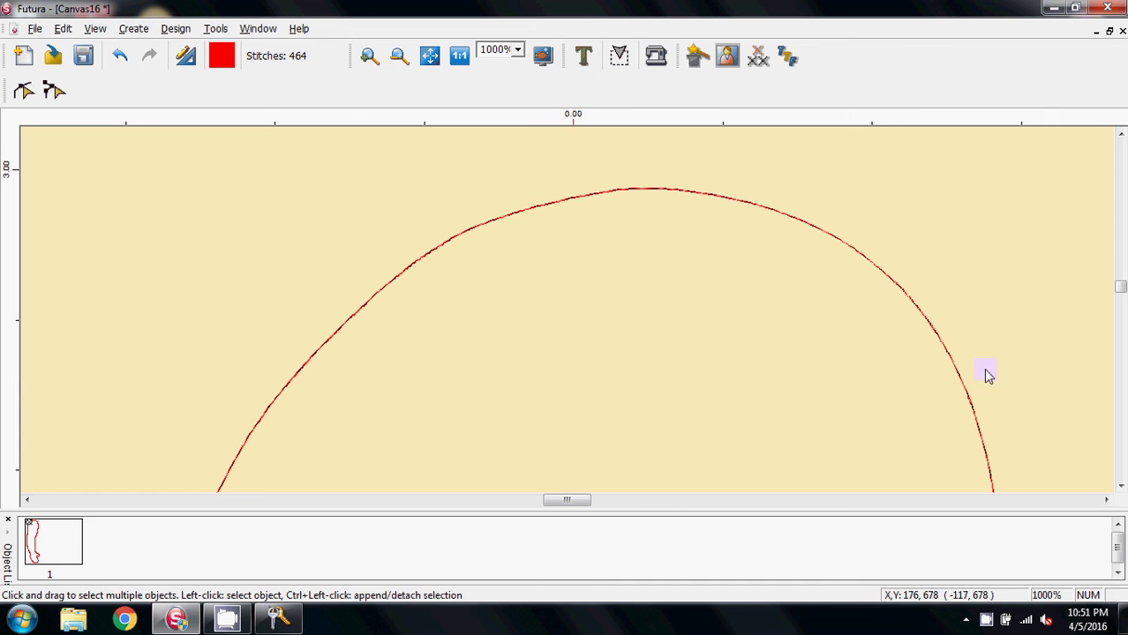
click(90, 31)
click(114, 69)
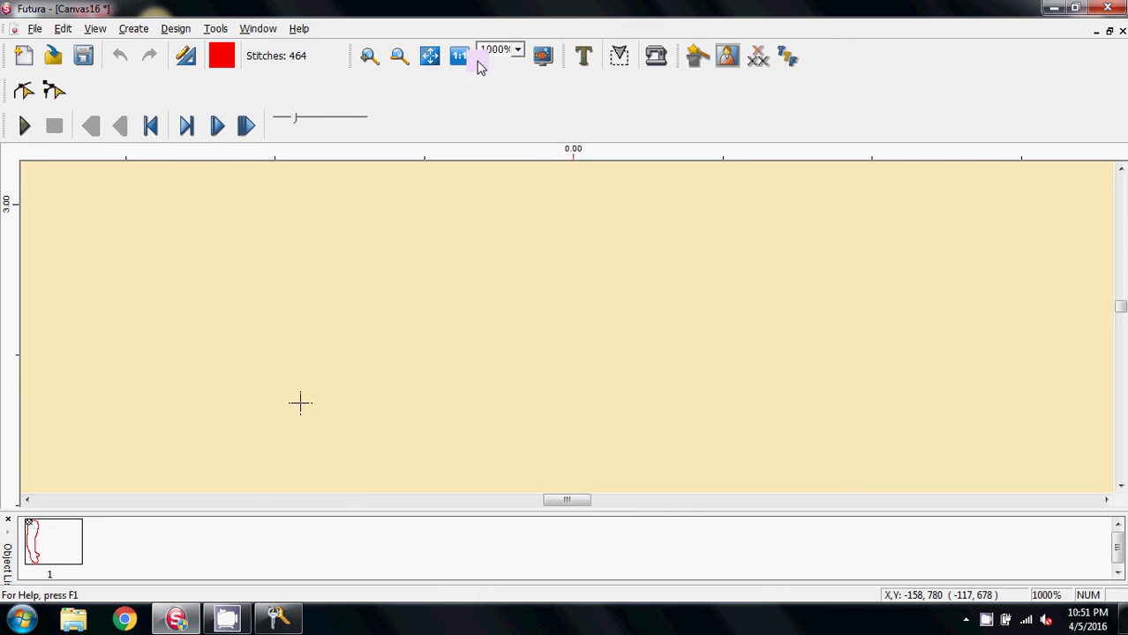
click(462, 58)
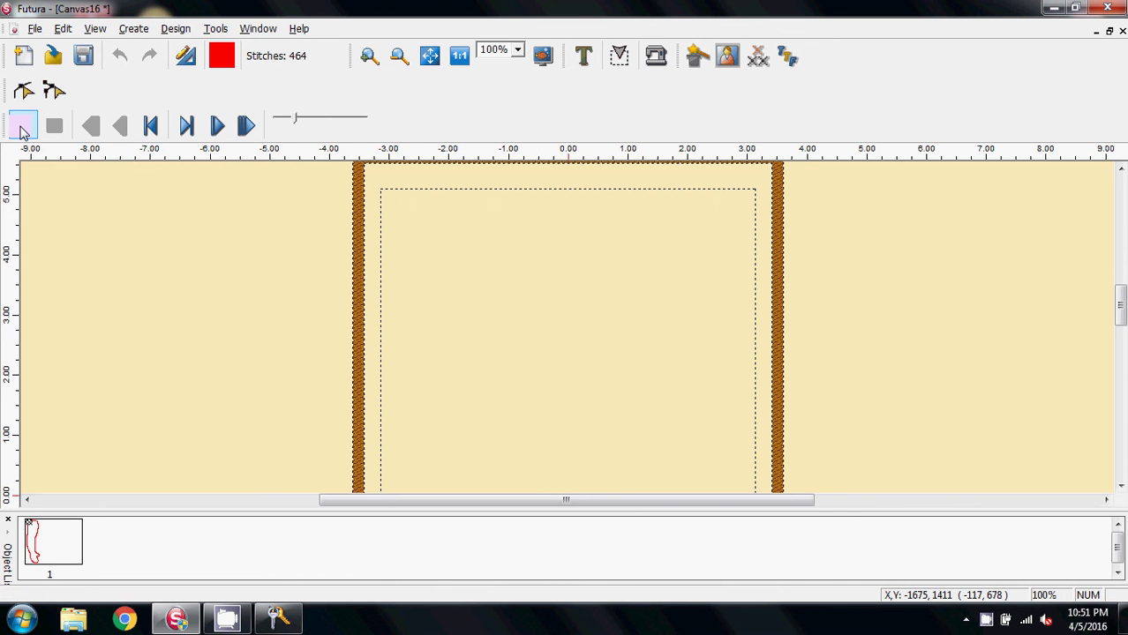
click(22, 128)
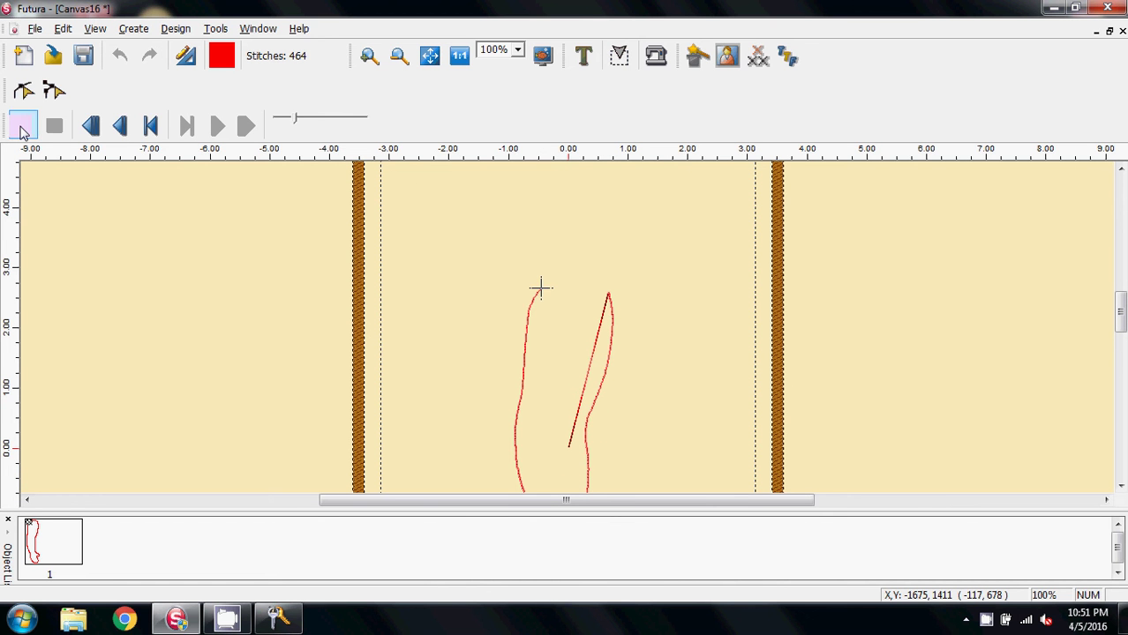
click(92, 39)
click(108, 69)
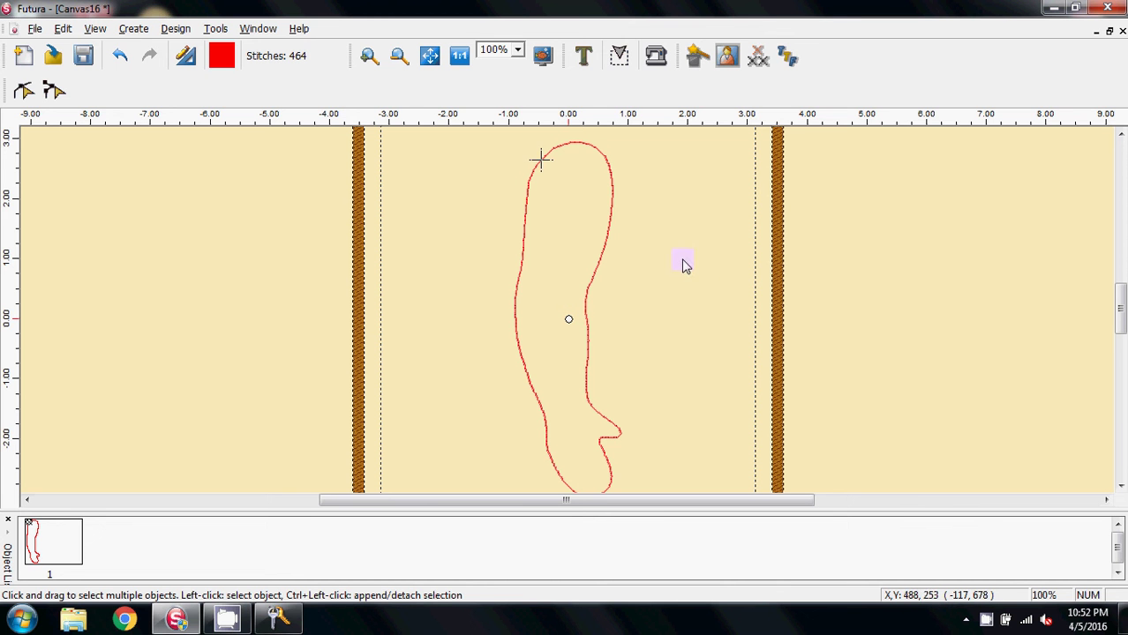
Copy the arm's applique outline and paste a duplicate of it onto the canvas.
click(600, 262)
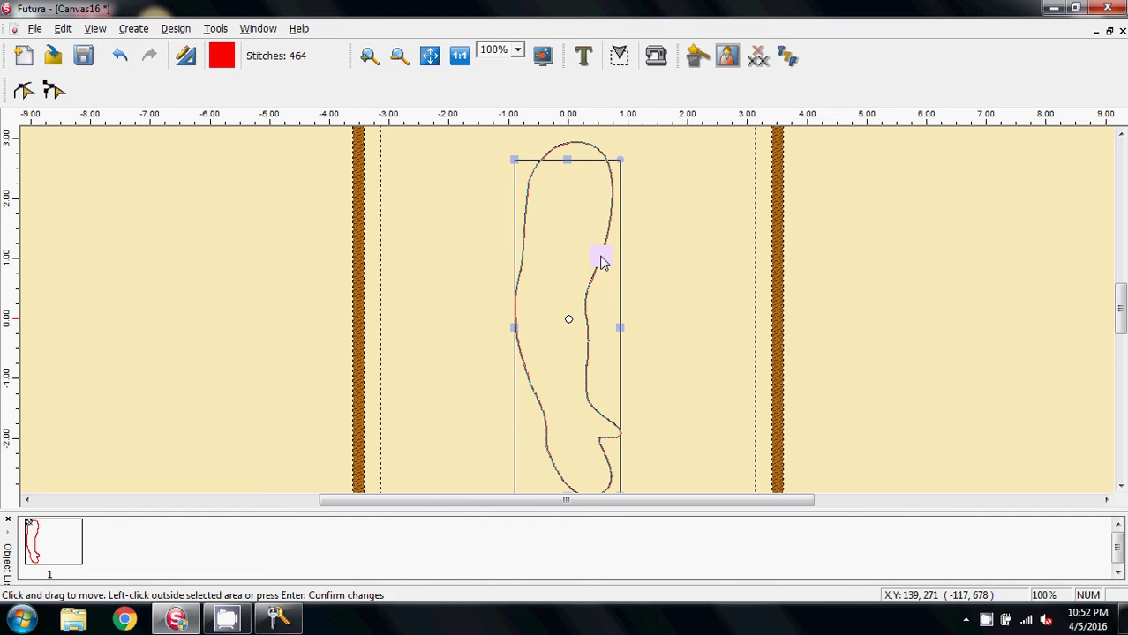
right_click(654, 253)
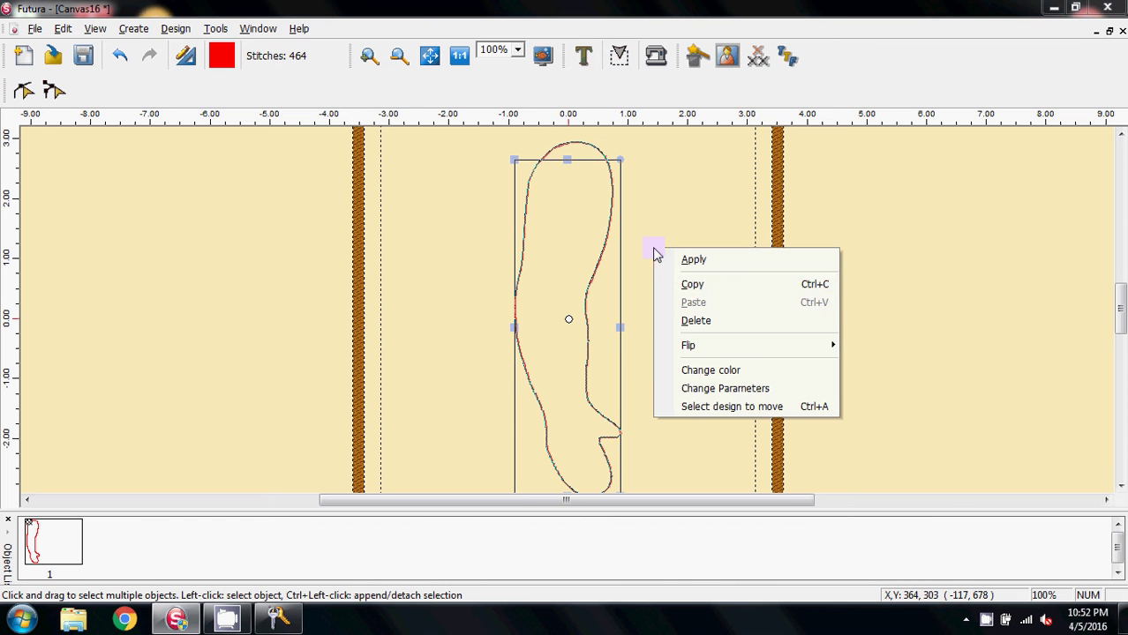
click(705, 294)
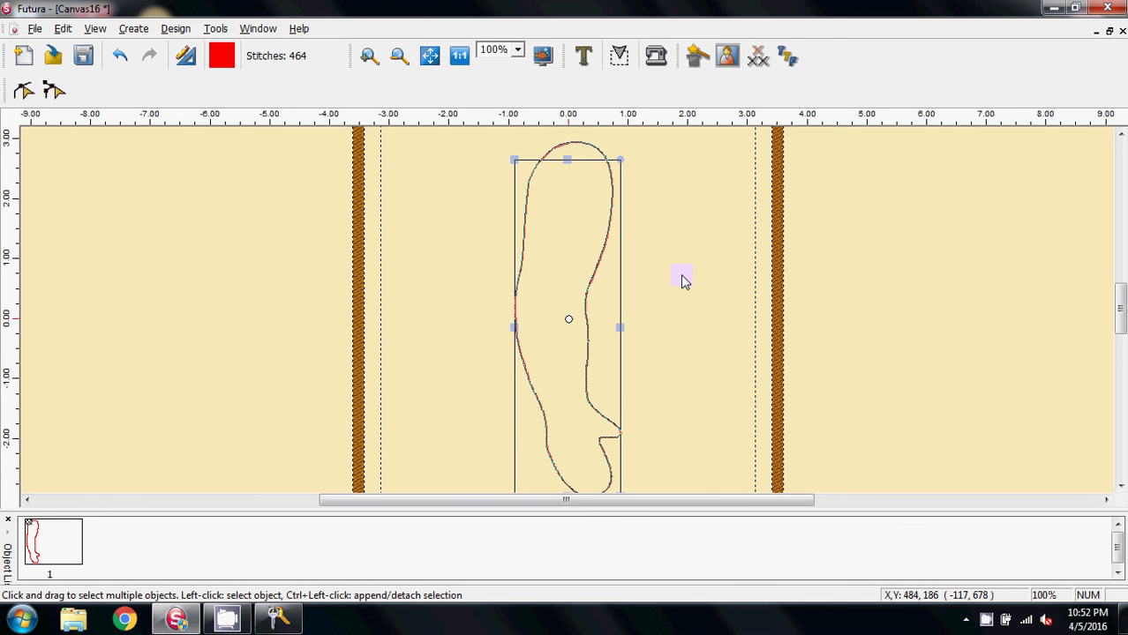
click(682, 281)
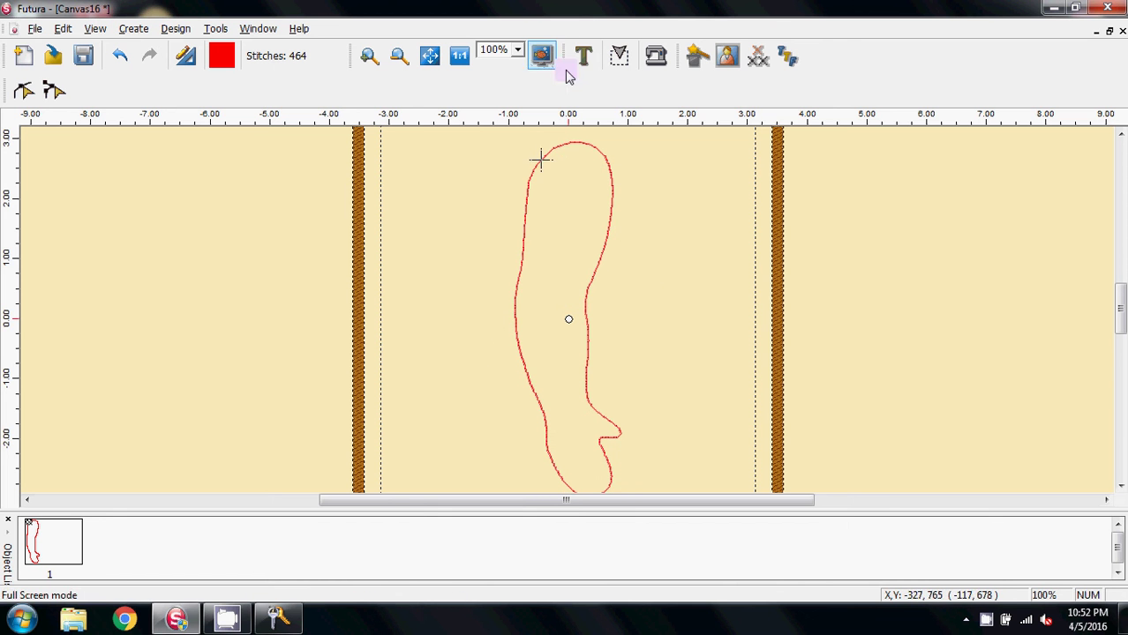
right_click(484, 233)
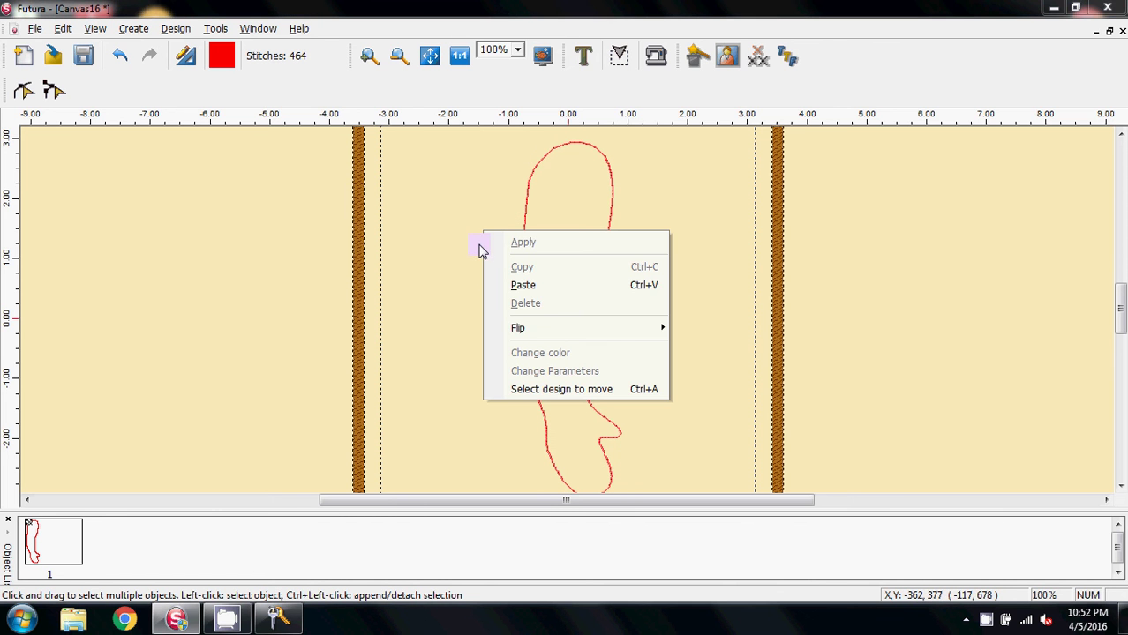
click(547, 292)
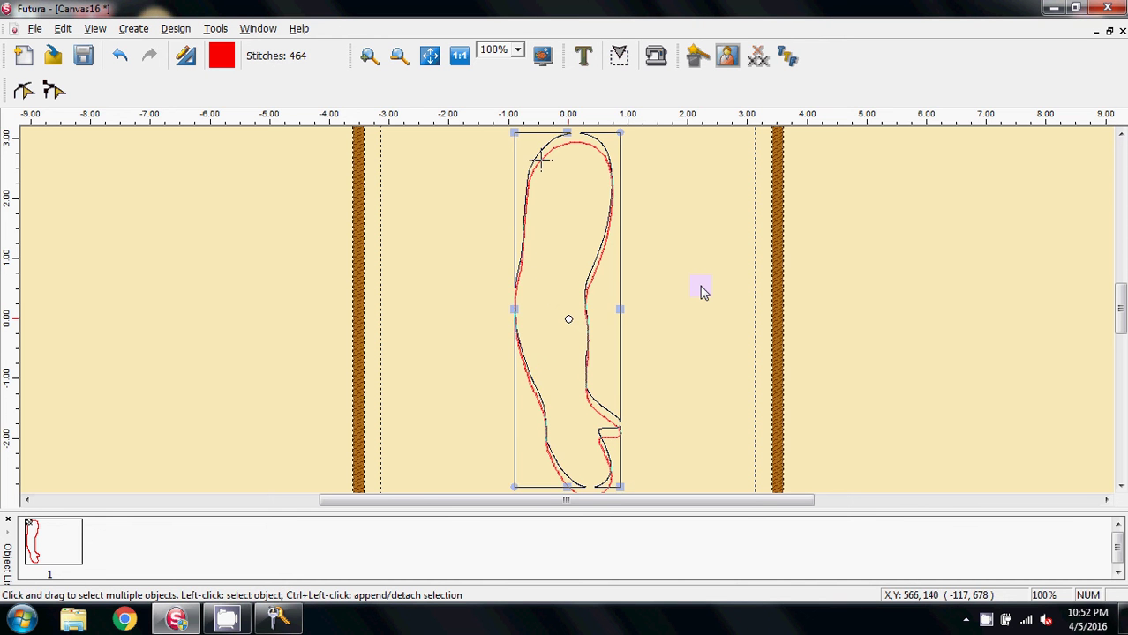
Align the pasted arm outline exactly over the original at 1000% zoom, matching the hand curve, and apply the move.
scroll(700, 289, down, 2)
scroll(702, 291, down, 2)
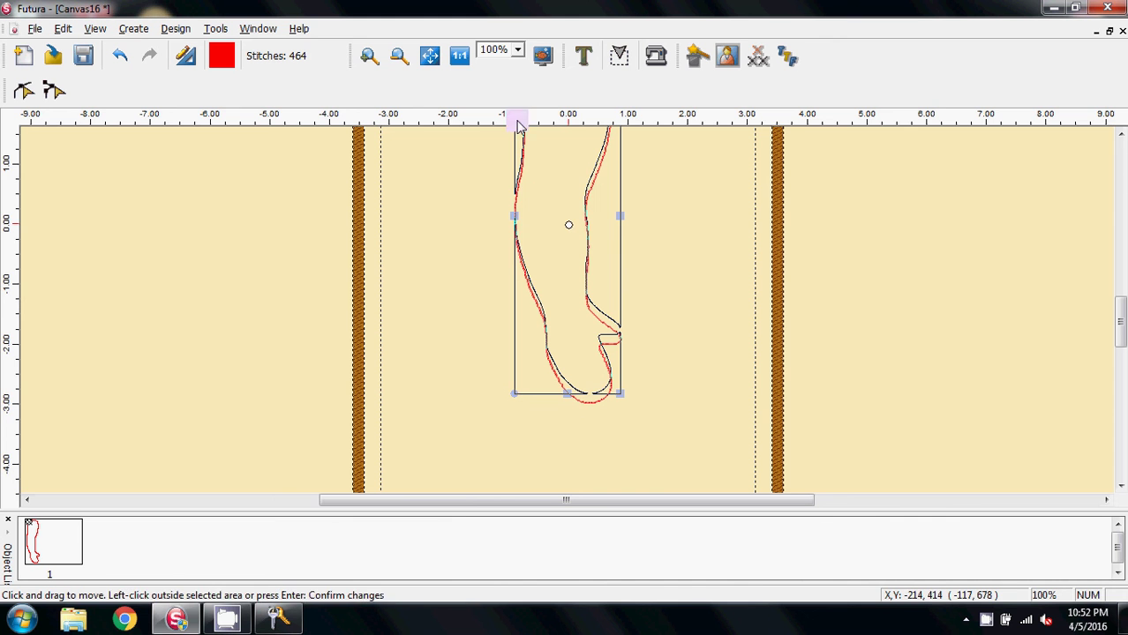
click(517, 50)
scroll(518, 146, down, 1)
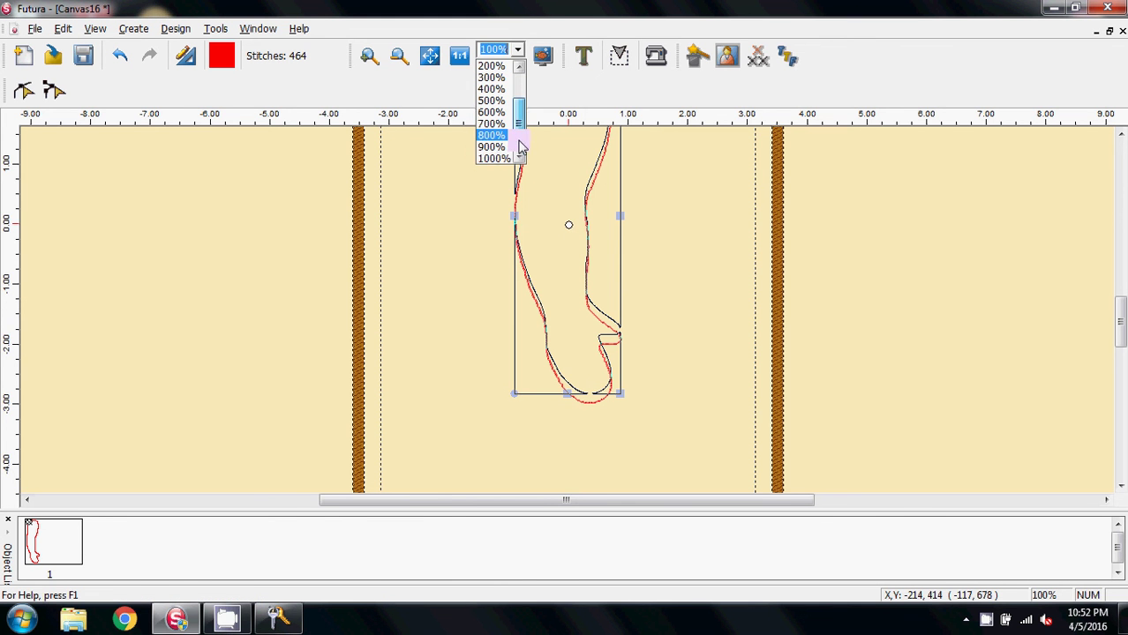
click(496, 158)
scroll(625, 336, down, 3)
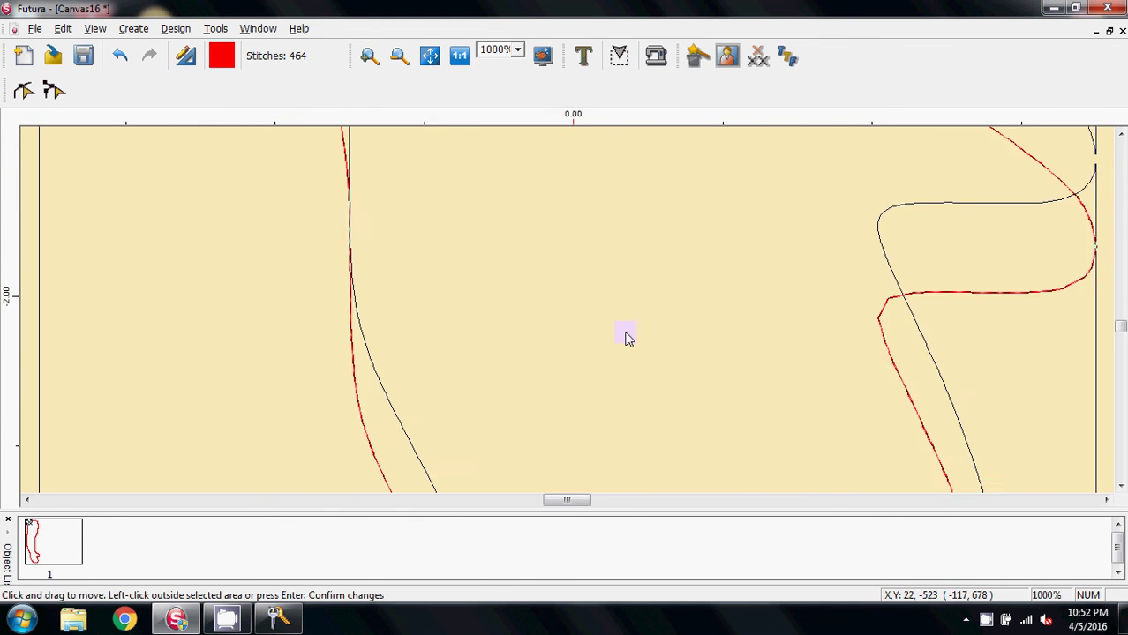
scroll(792, 296, down, 2)
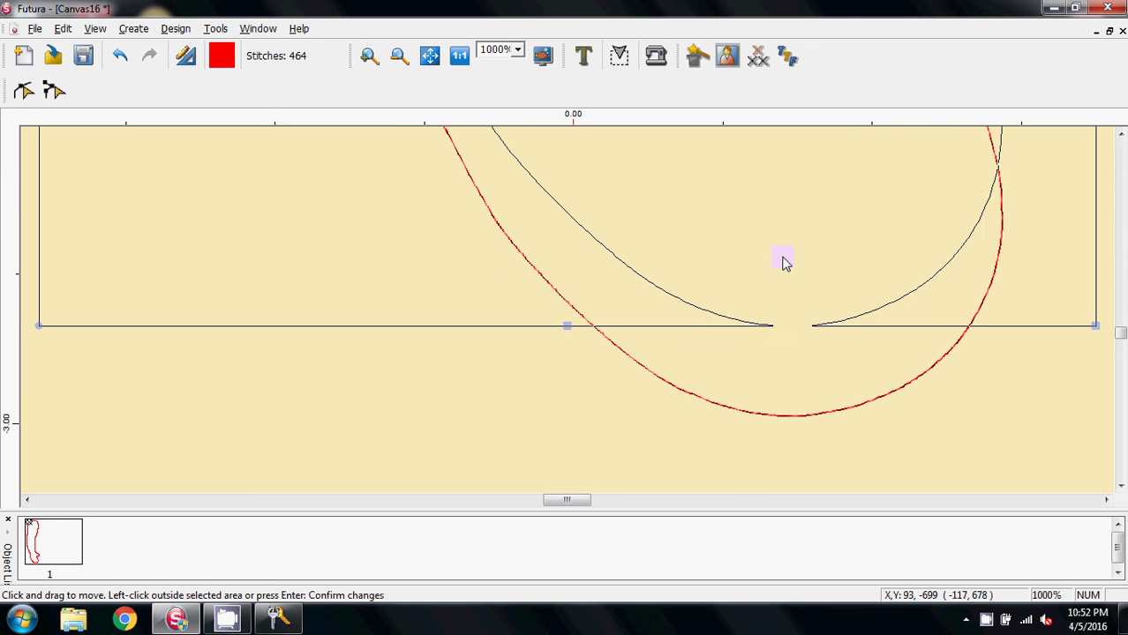
drag(779, 274, 780, 333)
click(755, 448)
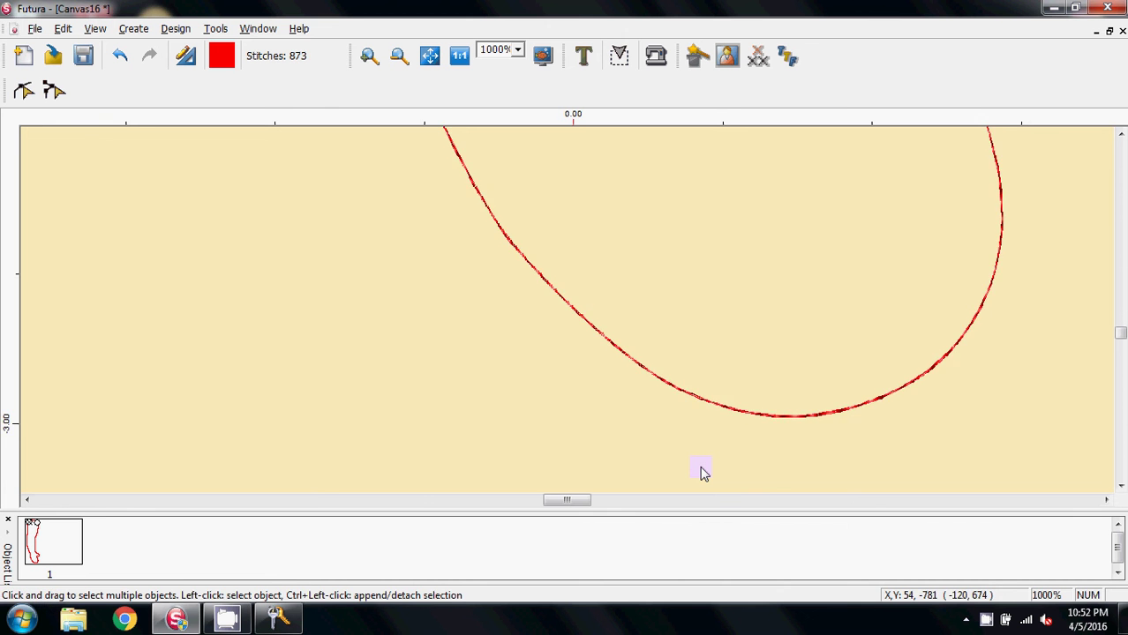
In stitch editing, delete the stitches from the peak of the shoulder curve to the right-hand end of the opening.
scroll(703, 474, up, 10)
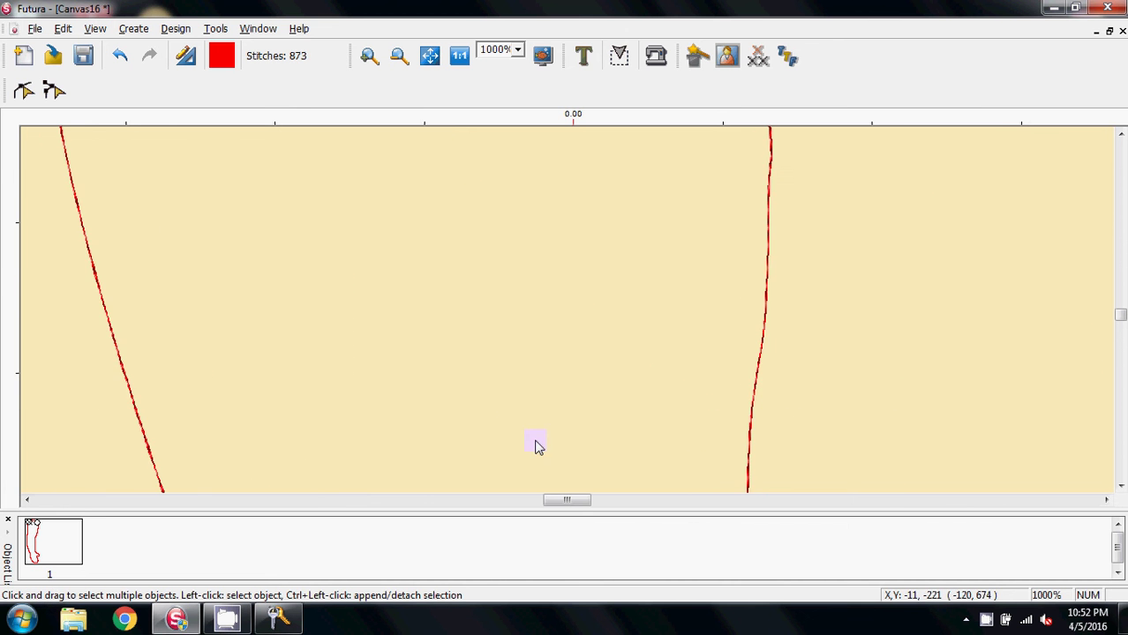
scroll(433, 418, up, 8)
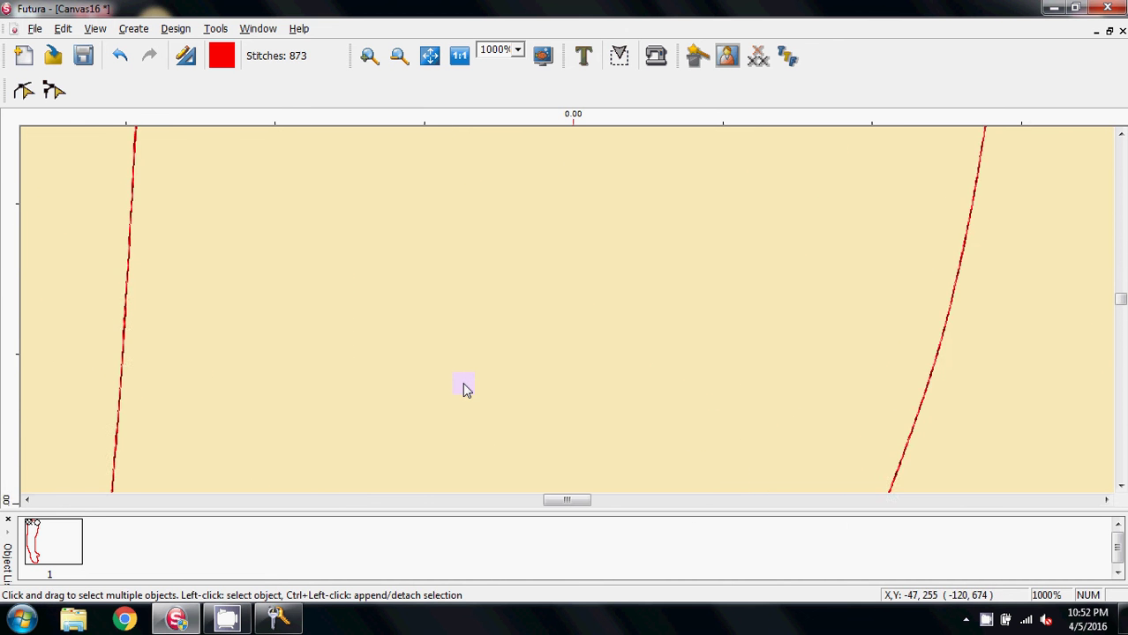
scroll(466, 389, up, 3)
scroll(465, 389, down, 3)
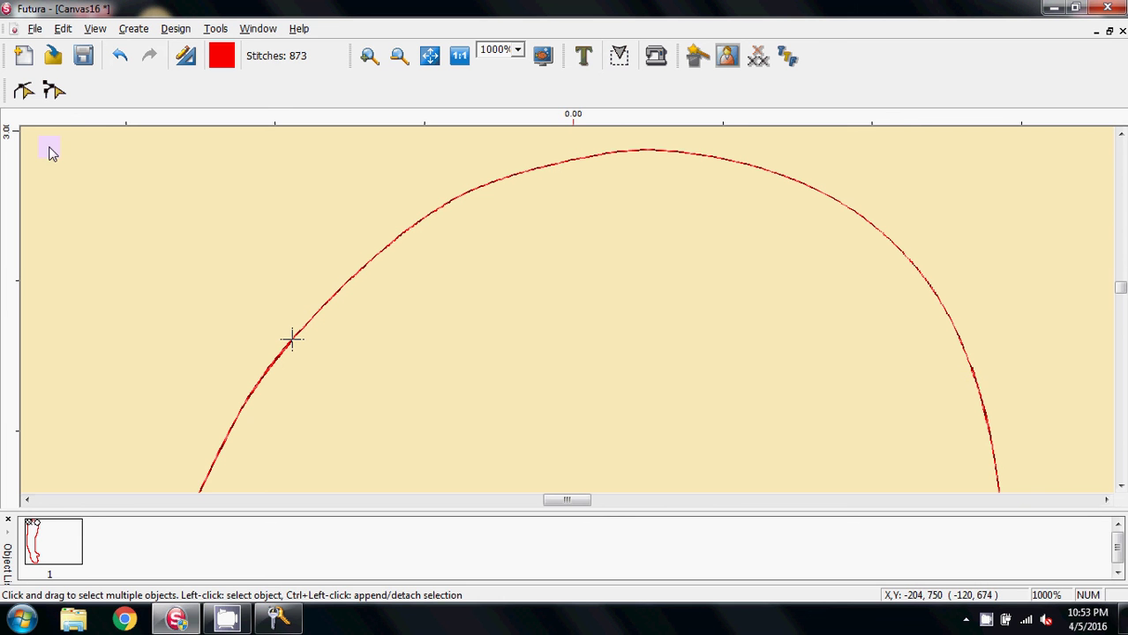
click(54, 91)
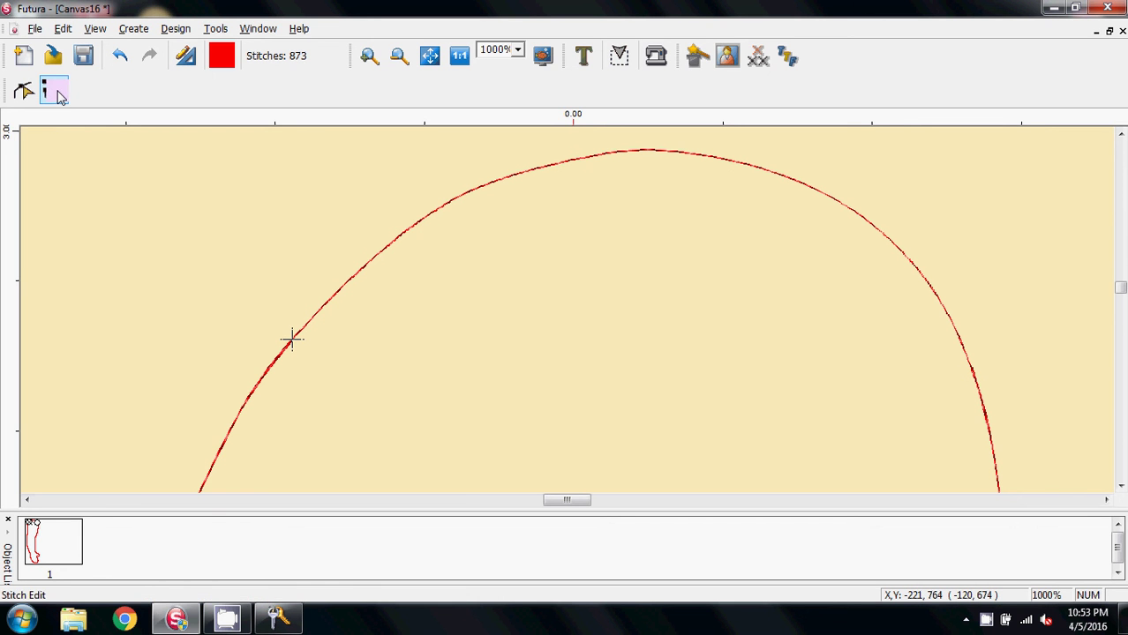
click(58, 96)
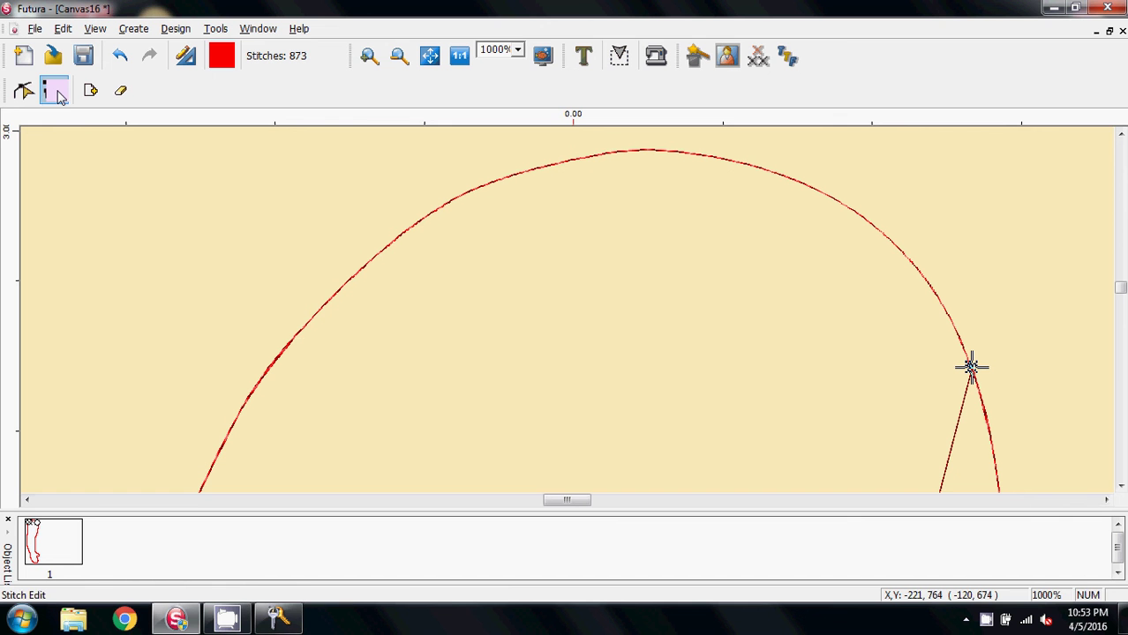
click(598, 160)
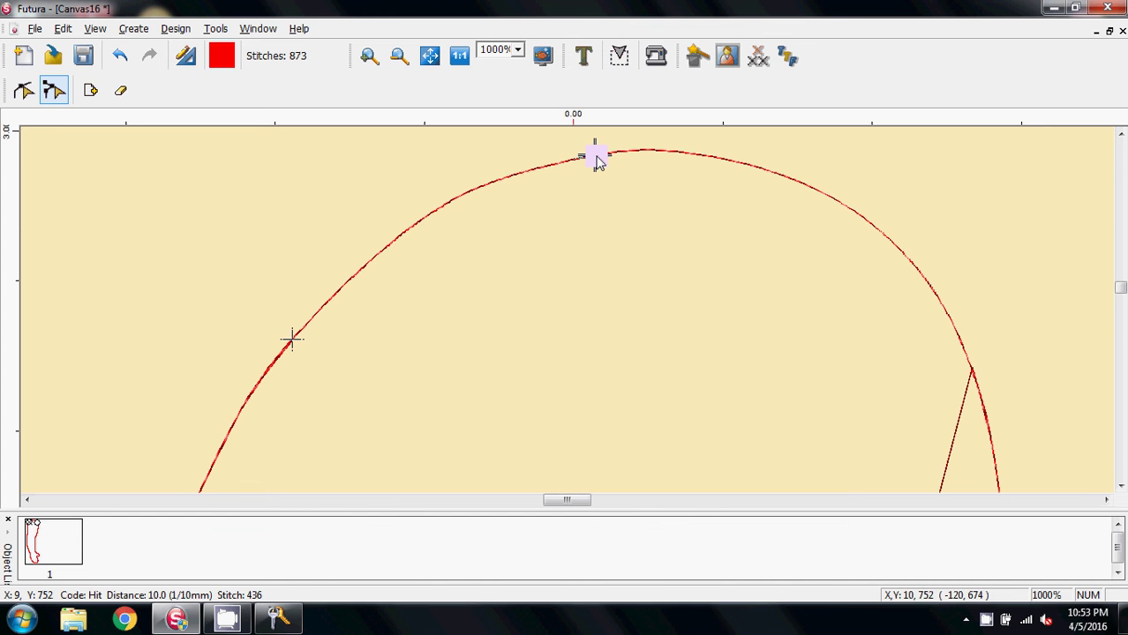
mouse_move(596, 161)
mouse_down()
mouse_move(443, 242)
mouse_move(453, 224)
mouse_move(575, 202)
mouse_move(561, 184)
mouse_move(615, 215)
mouse_up()
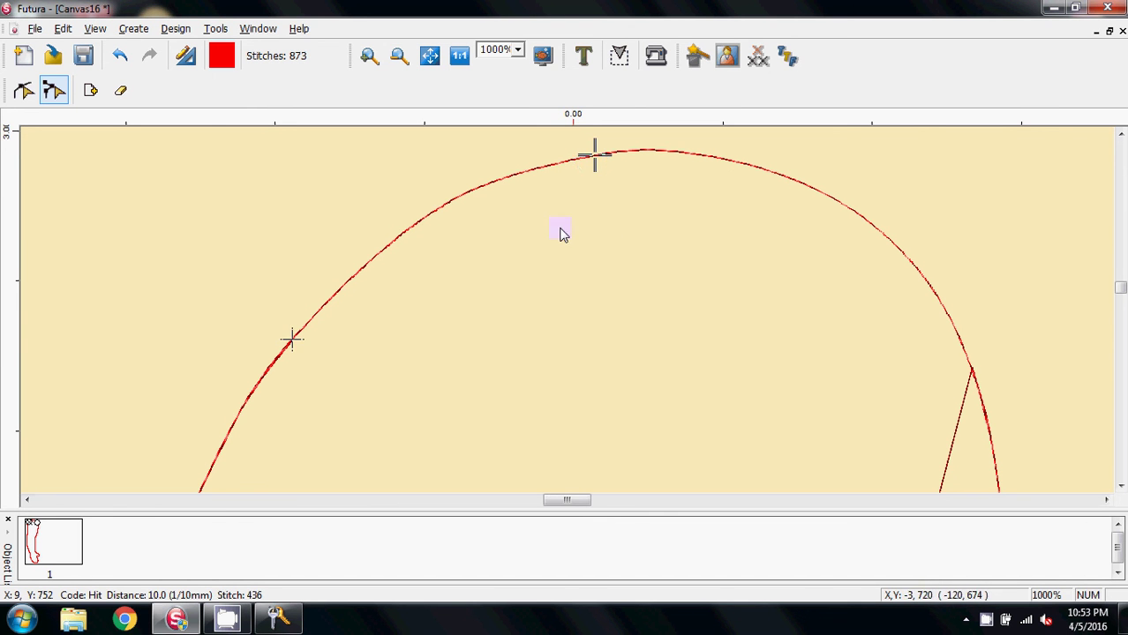
click(121, 96)
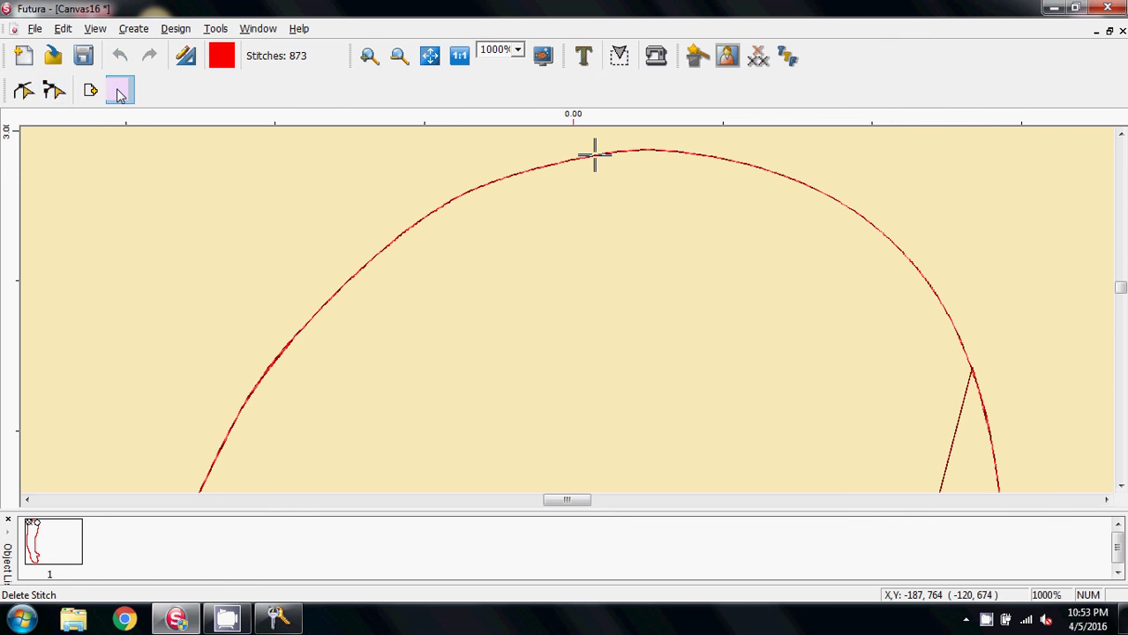
mouse_move(594, 155)
mouse_down()
mouse_move(714, 156)
mouse_move(812, 186)
mouse_move(889, 239)
mouse_move(935, 293)
mouse_move(970, 368)
mouse_up()
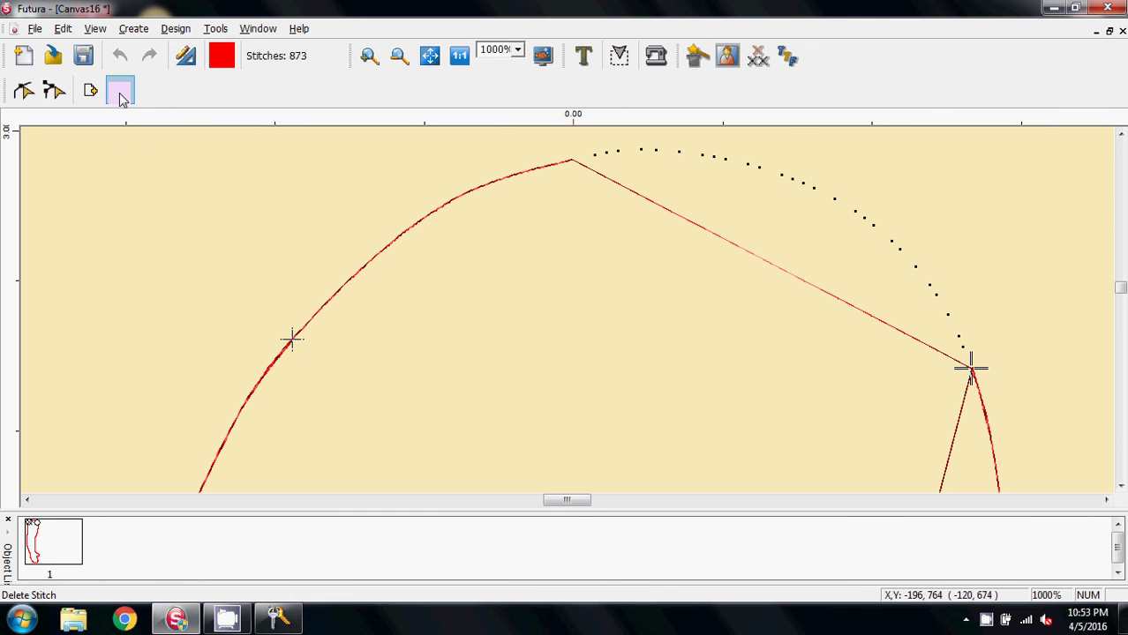
Delete the remaining shoulder stitches from the curve's peak to the applique start point, then finish stitch editing.
click(54, 100)
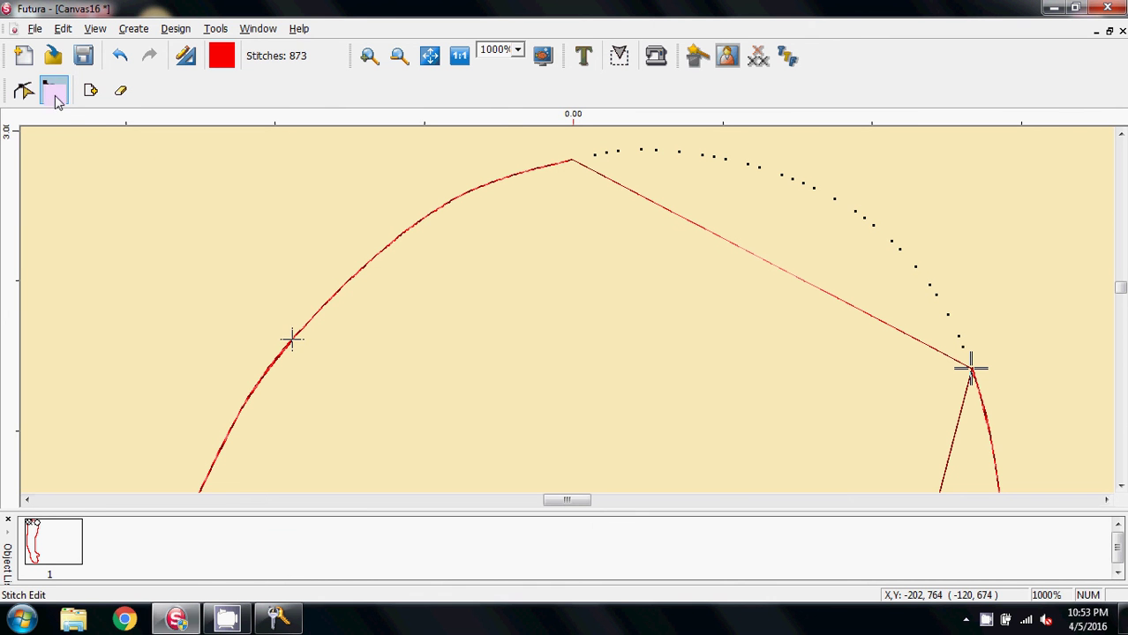
click(573, 166)
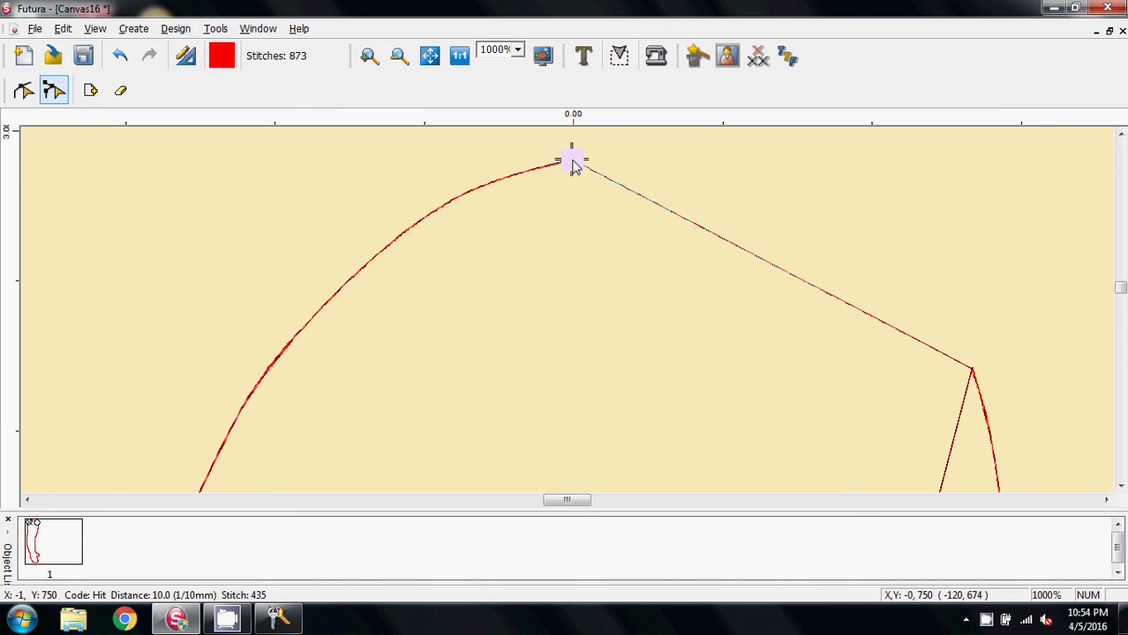
drag(573, 166, 594, 151)
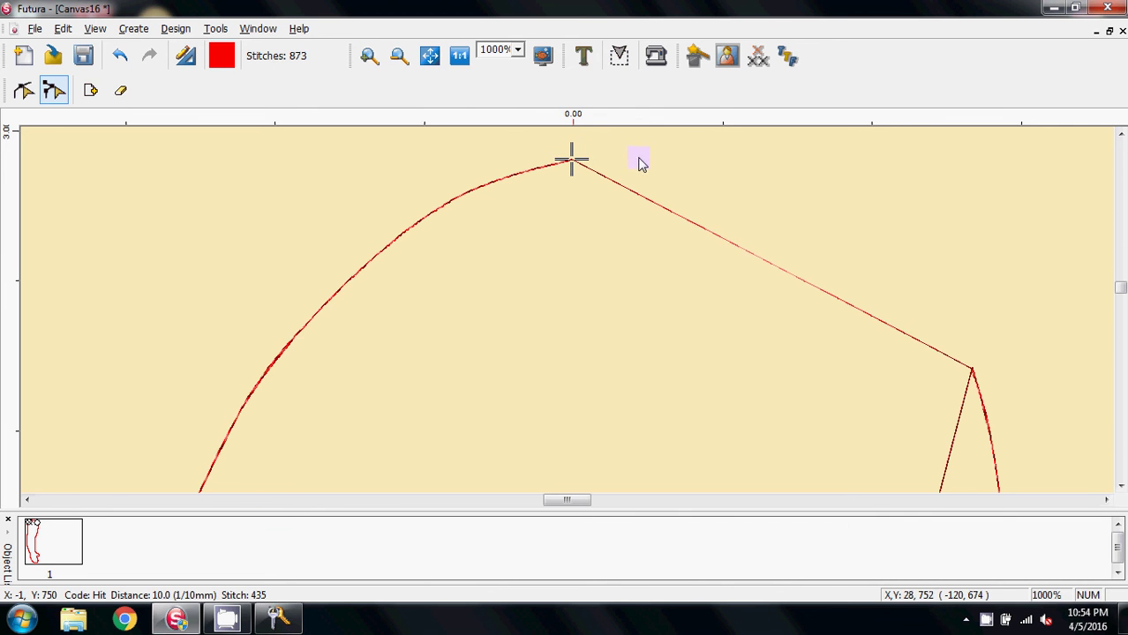
click(123, 99)
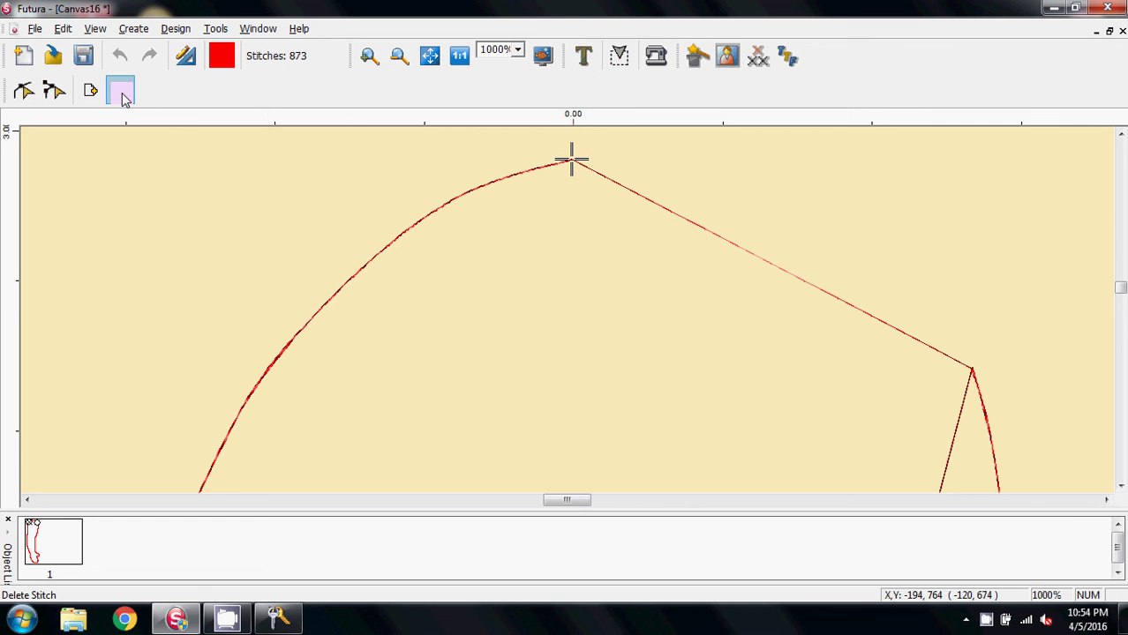
drag(124, 99, 124, 98)
click(123, 99)
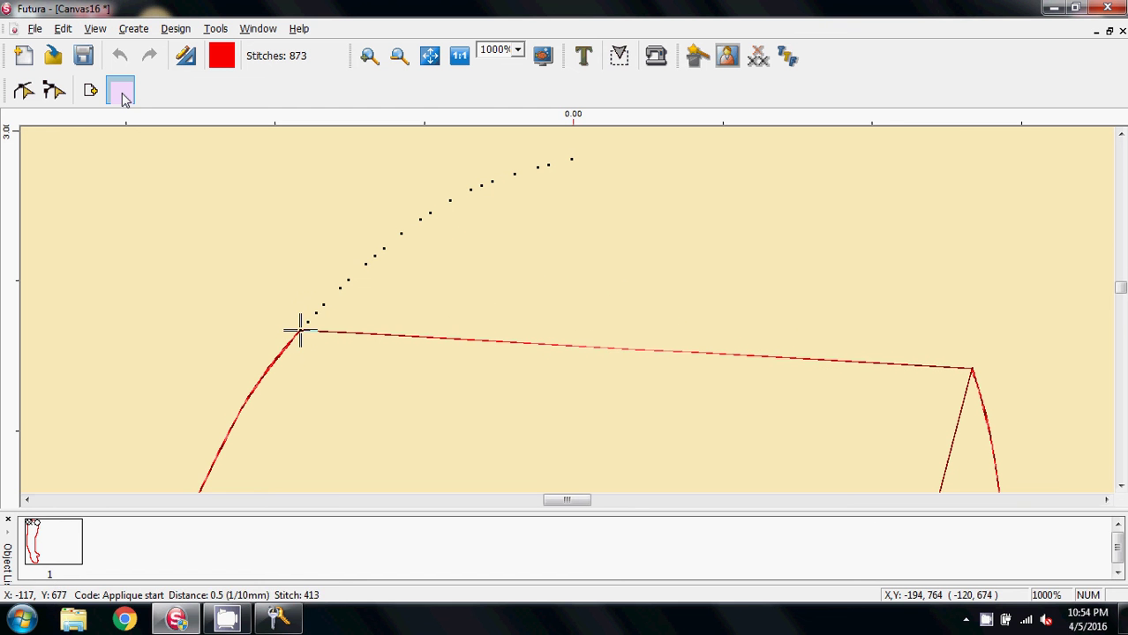
click(123, 99)
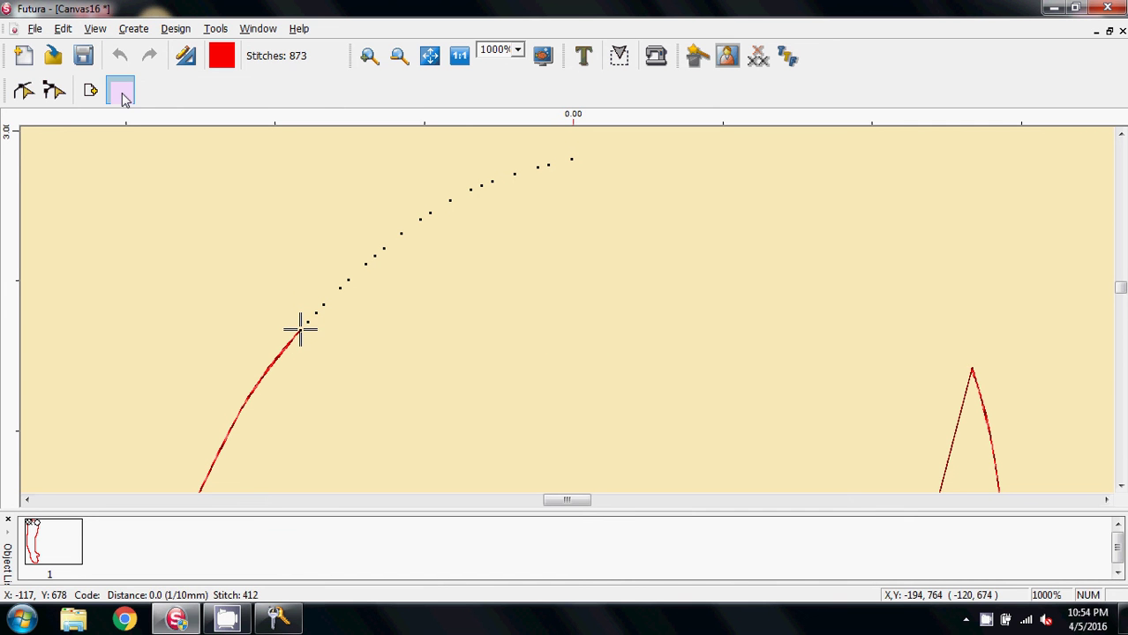
click(54, 91)
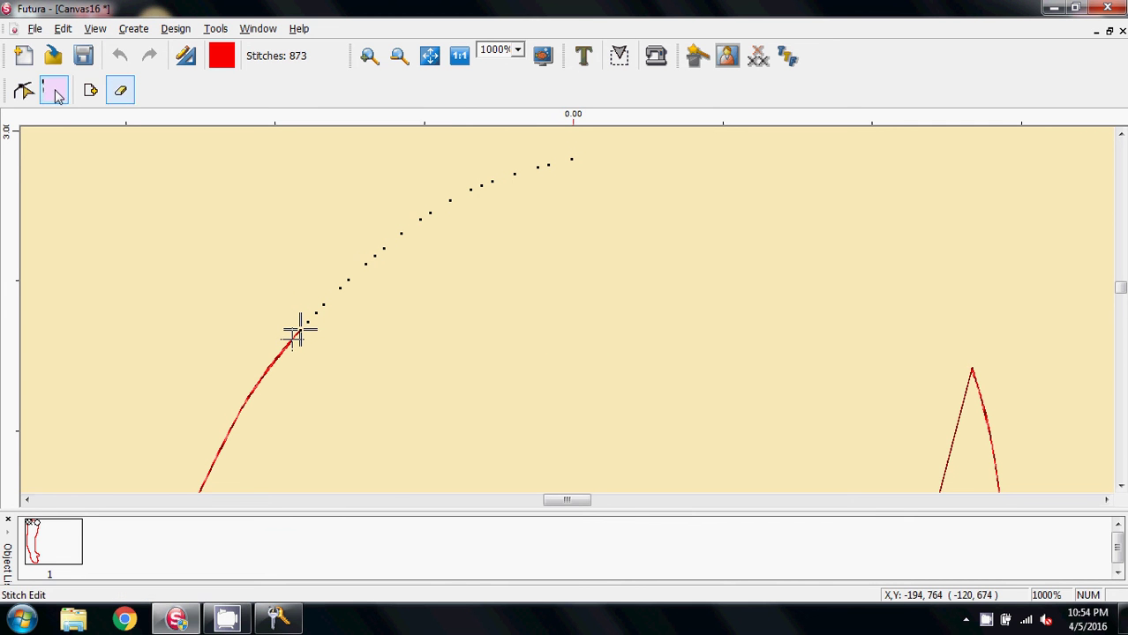
key(Delete)
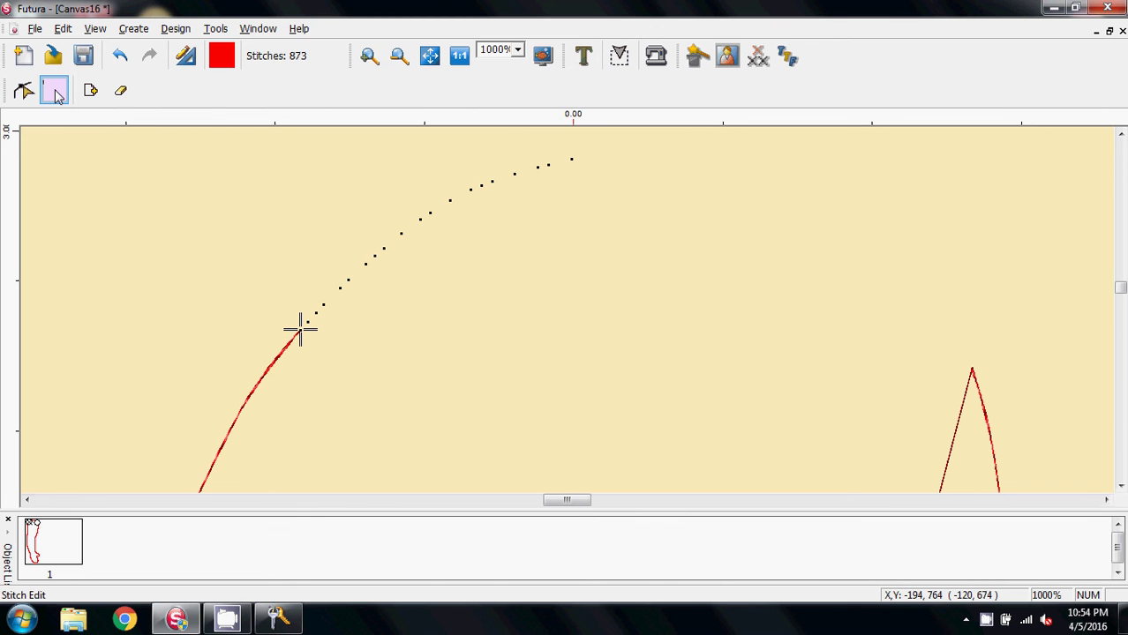
click(53, 91)
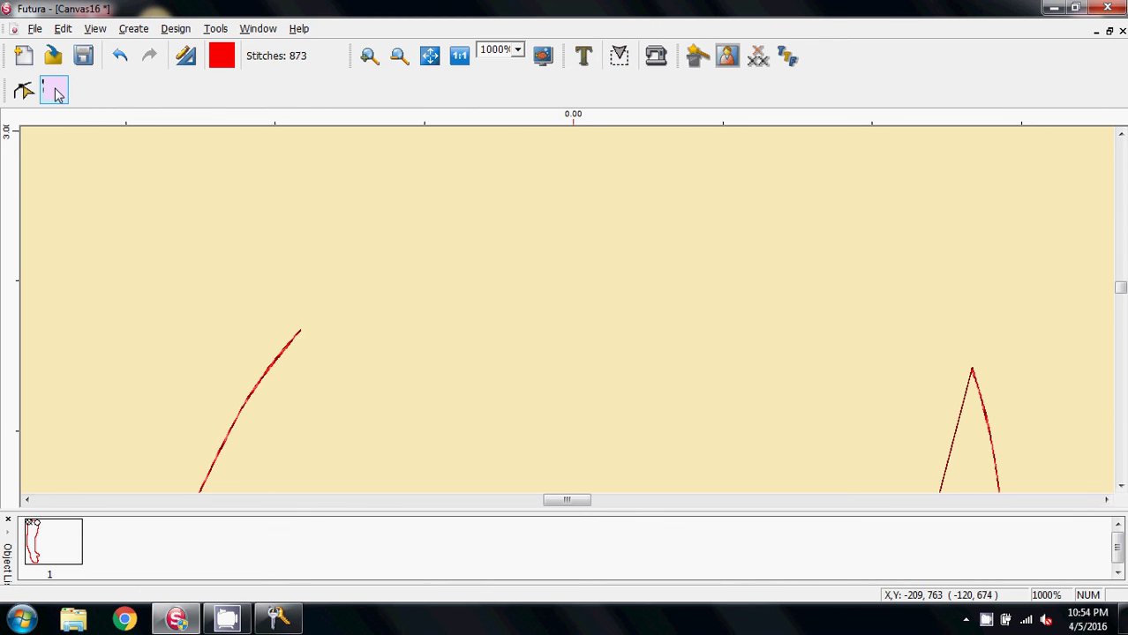
Simulate the stitch-out of the doubled arm outline at 100% zoom to check the shoulder end, then close the simulation.
click(94, 28)
click(124, 68)
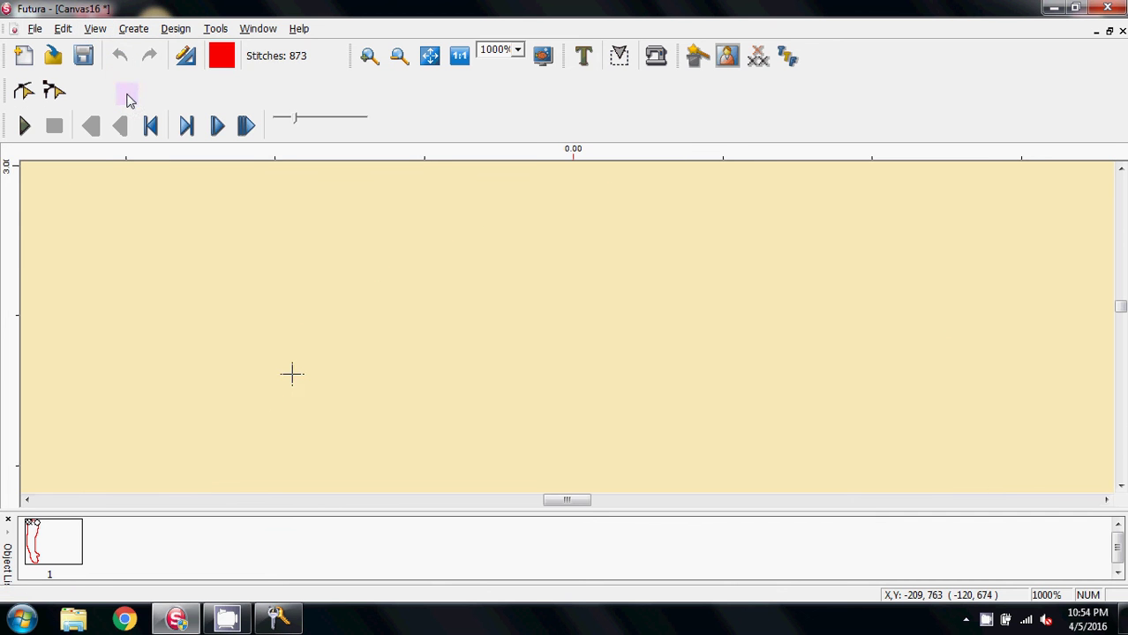
click(460, 58)
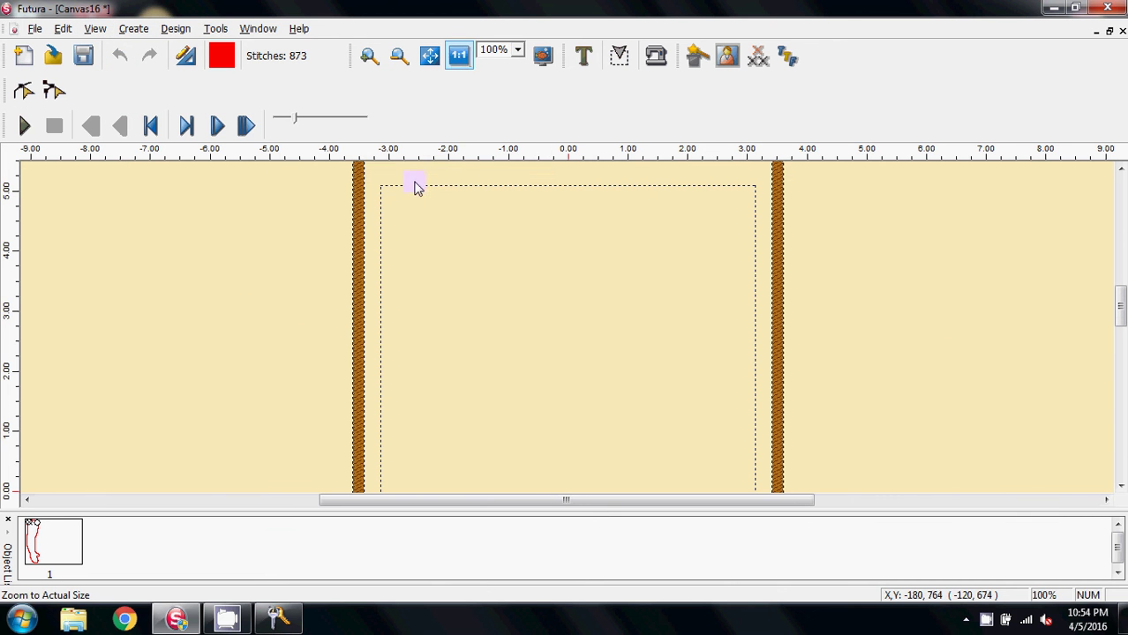
click(31, 130)
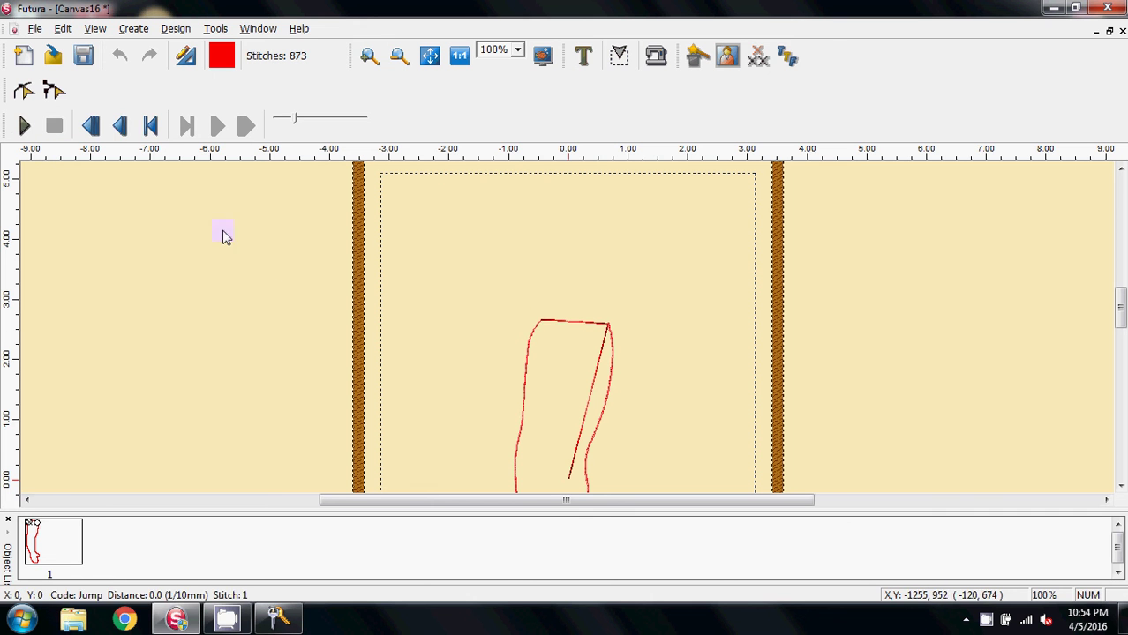
click(94, 28)
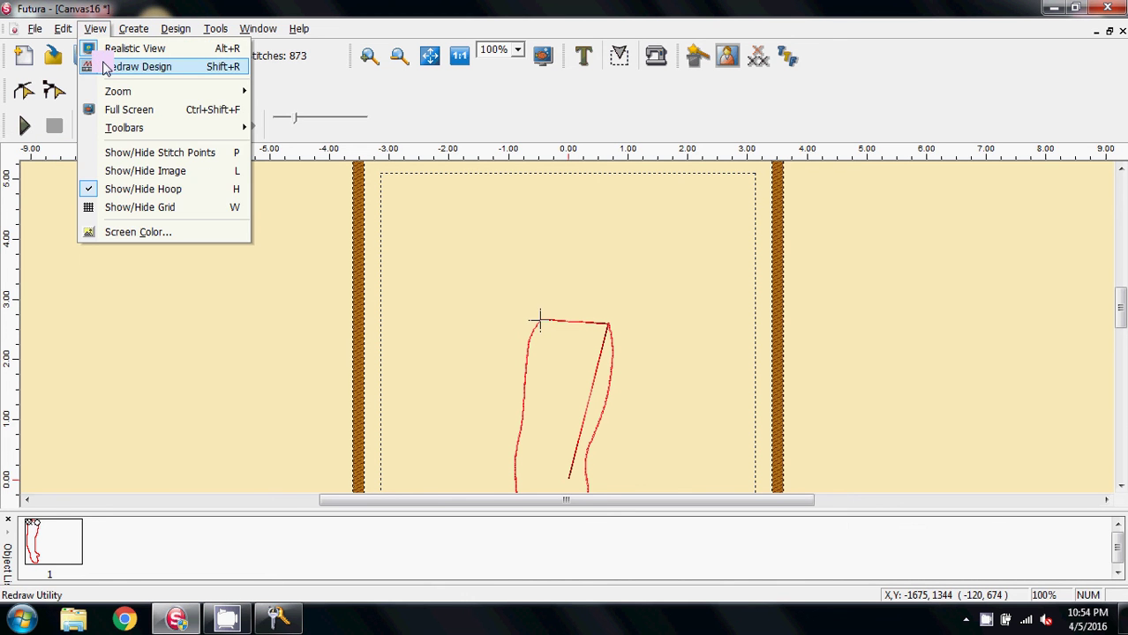
click(136, 67)
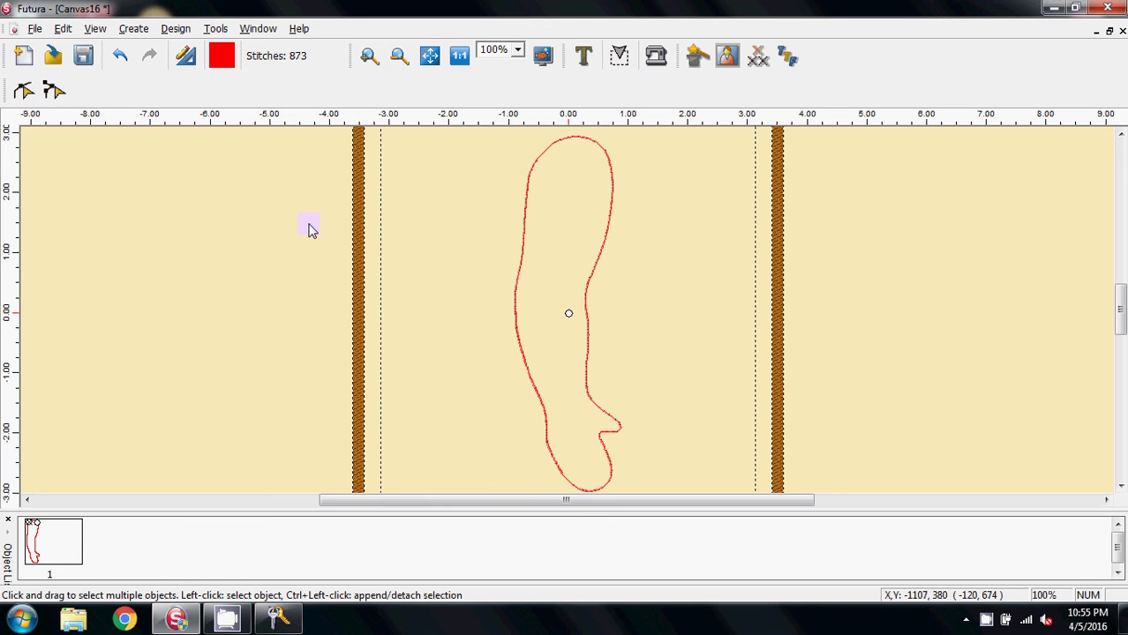
In outline editing, set the arm outline's applique guide line stitch length to 6.00, regenerate its stitches, and finish editing.
click(519, 280)
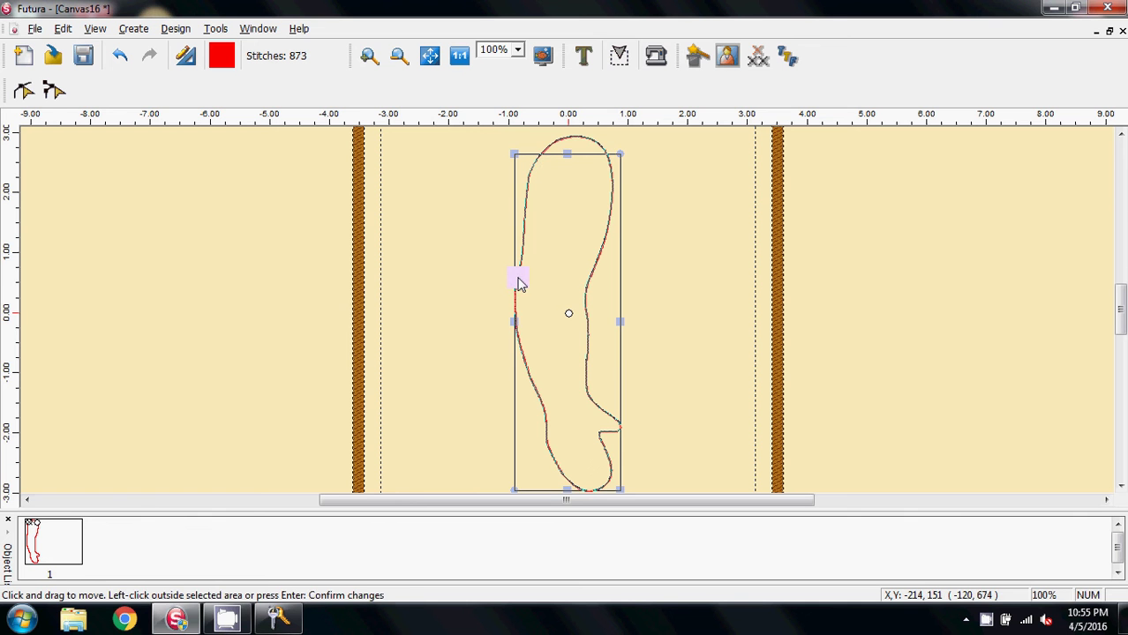
click(22, 92)
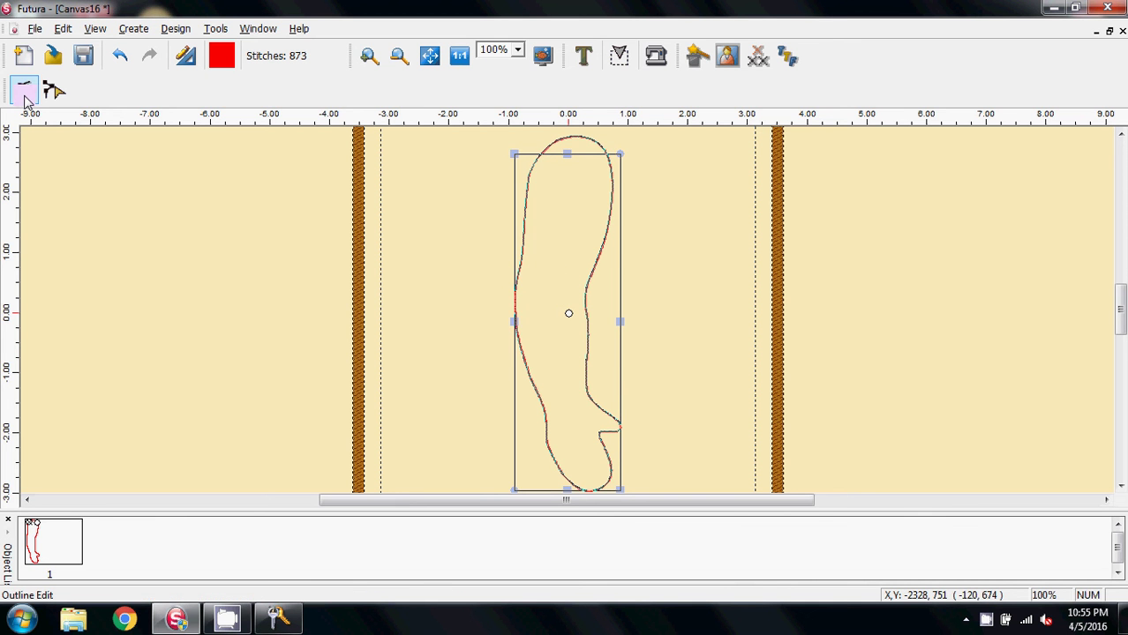
click(175, 28)
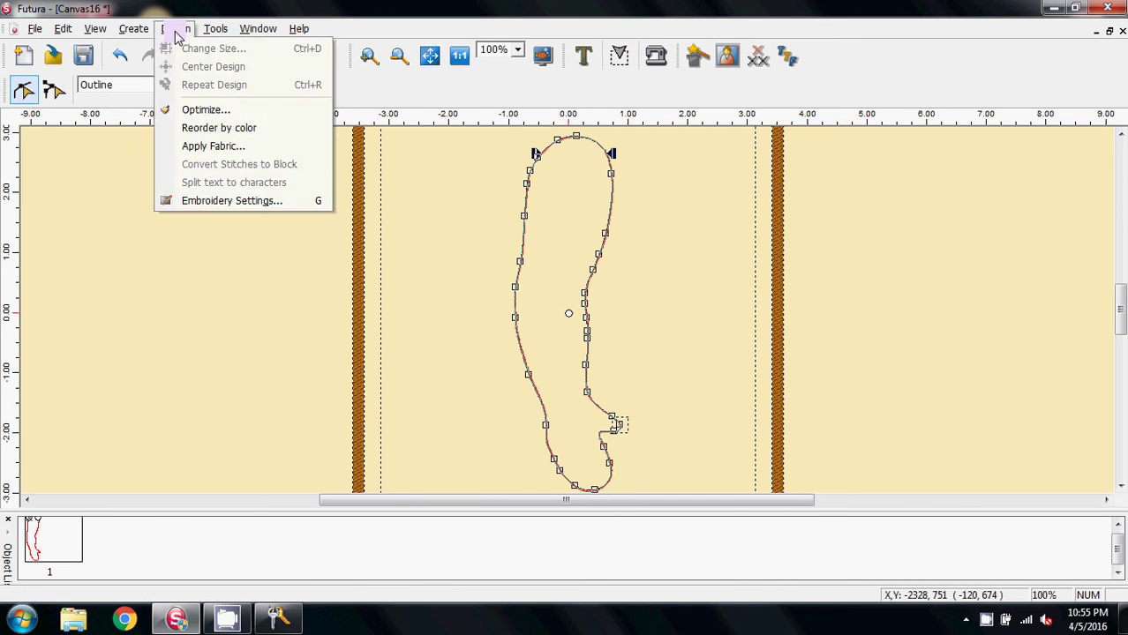
click(221, 201)
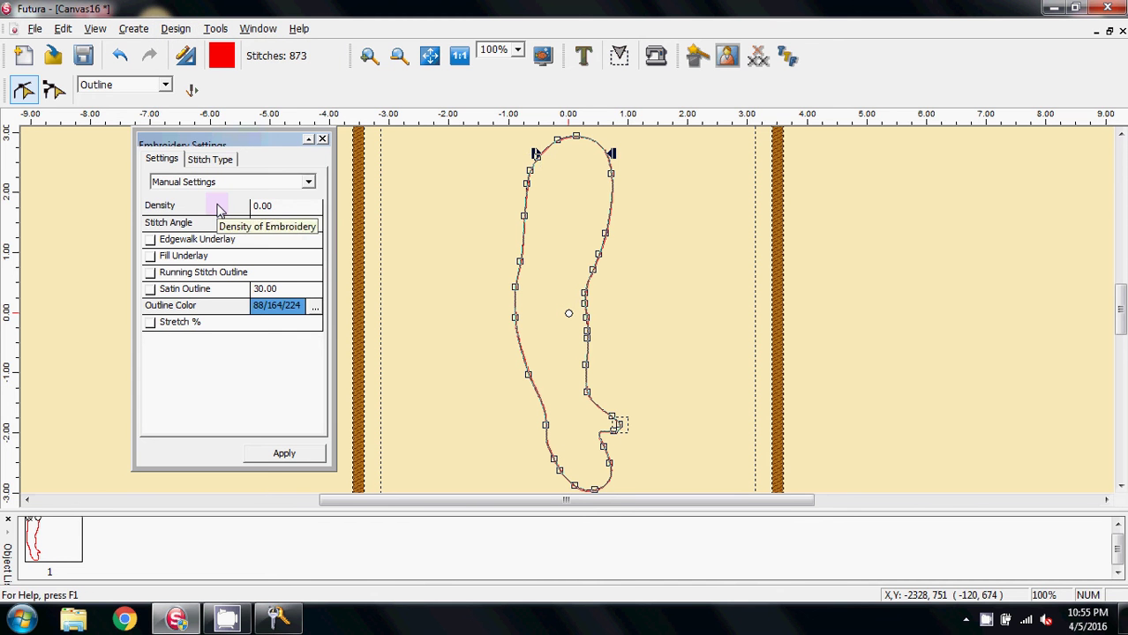
click(208, 159)
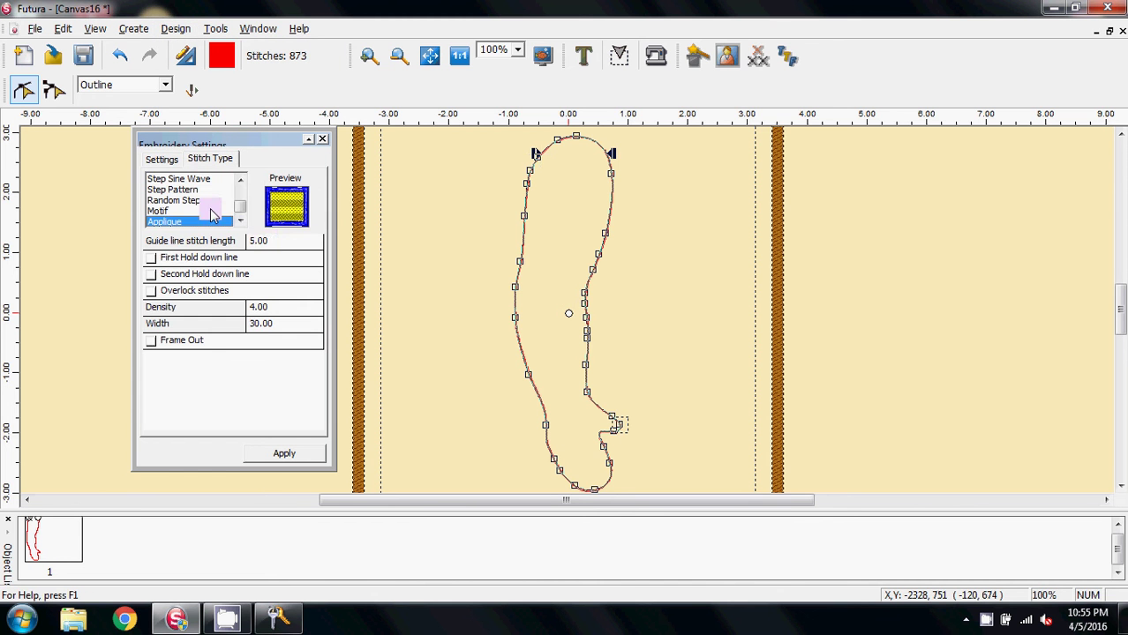
click(277, 246)
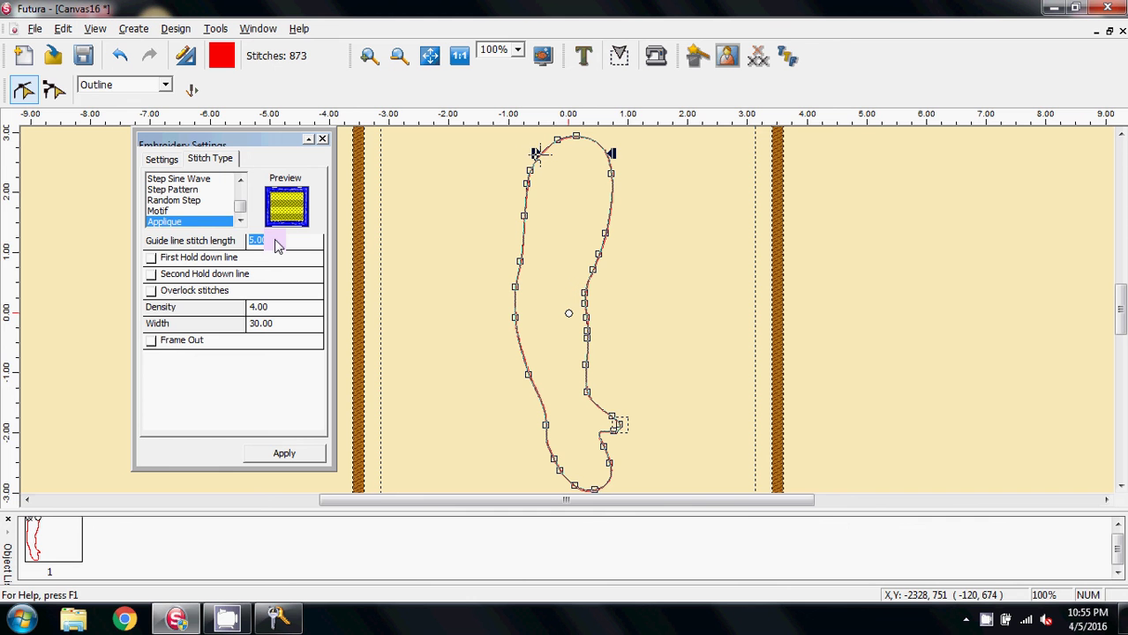
text(6)
click(284, 455)
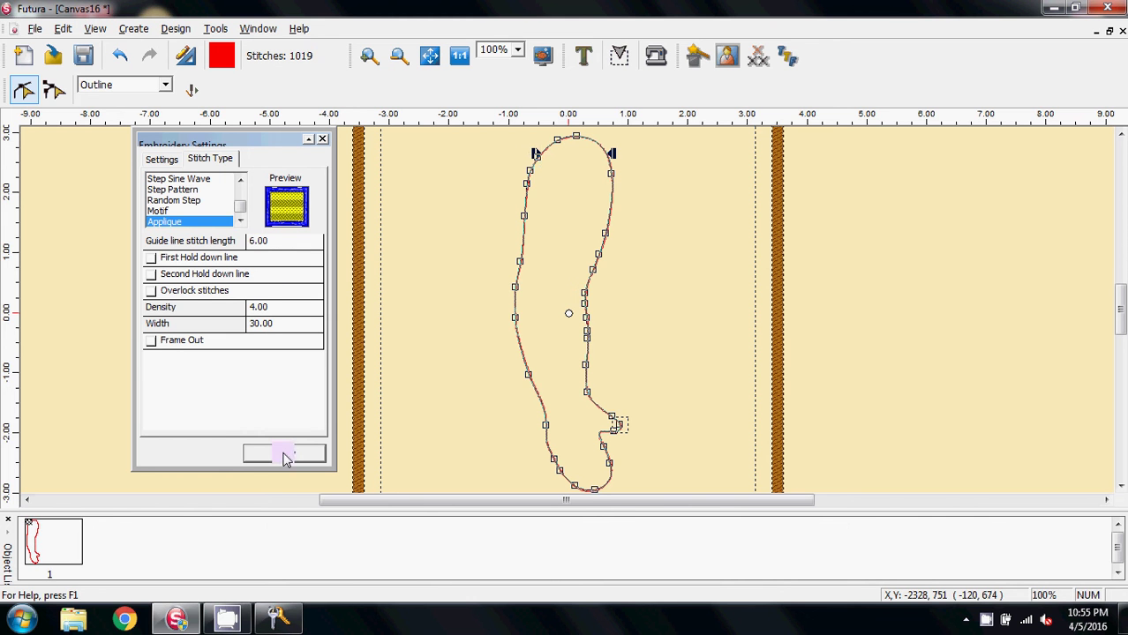
click(192, 97)
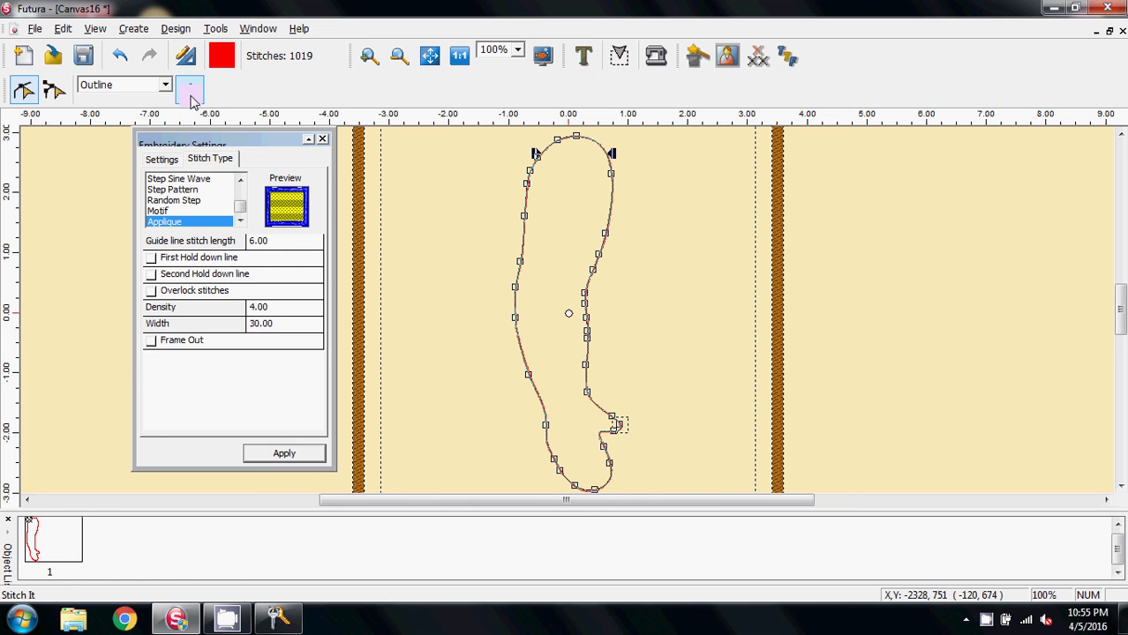
click(325, 143)
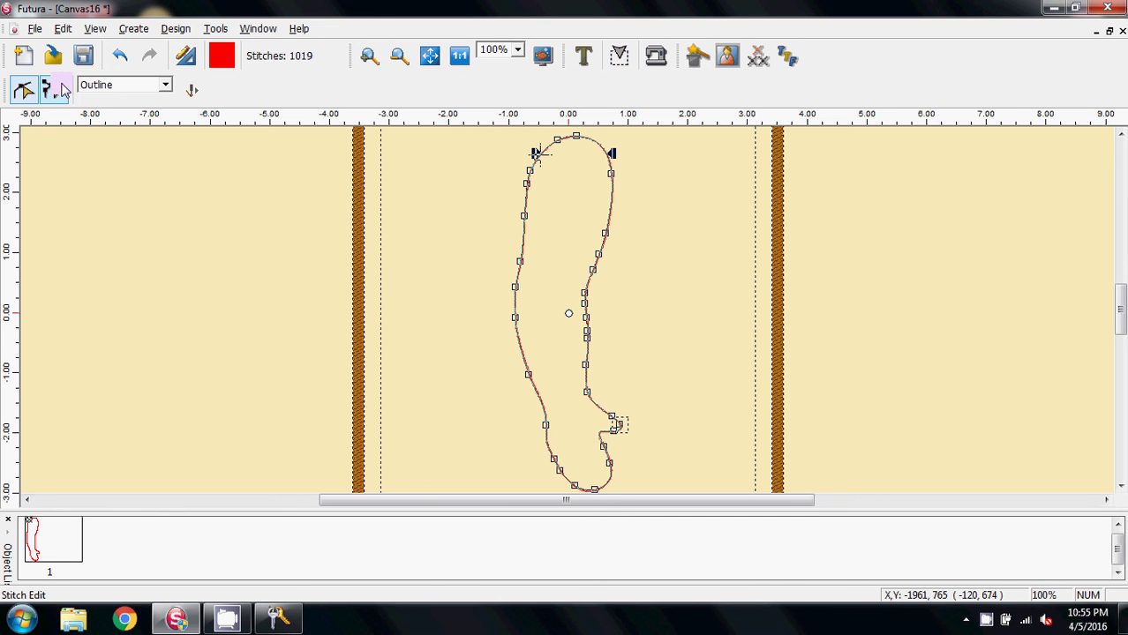
click(24, 91)
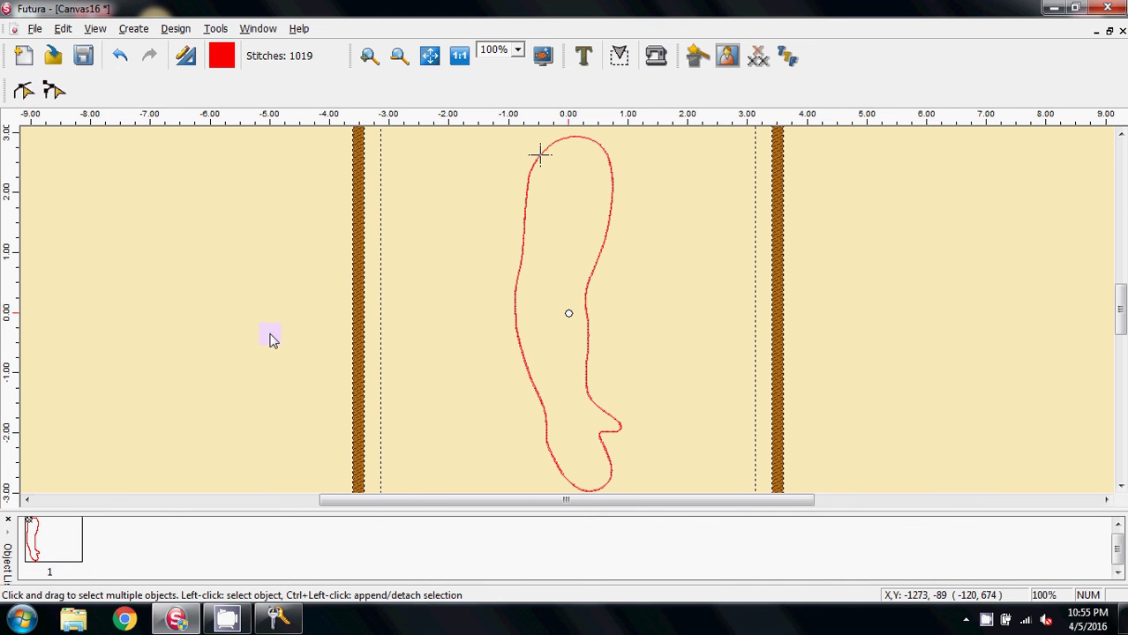
Paste another copy of the arm outline into the design.
scroll(179, 281, down, 1)
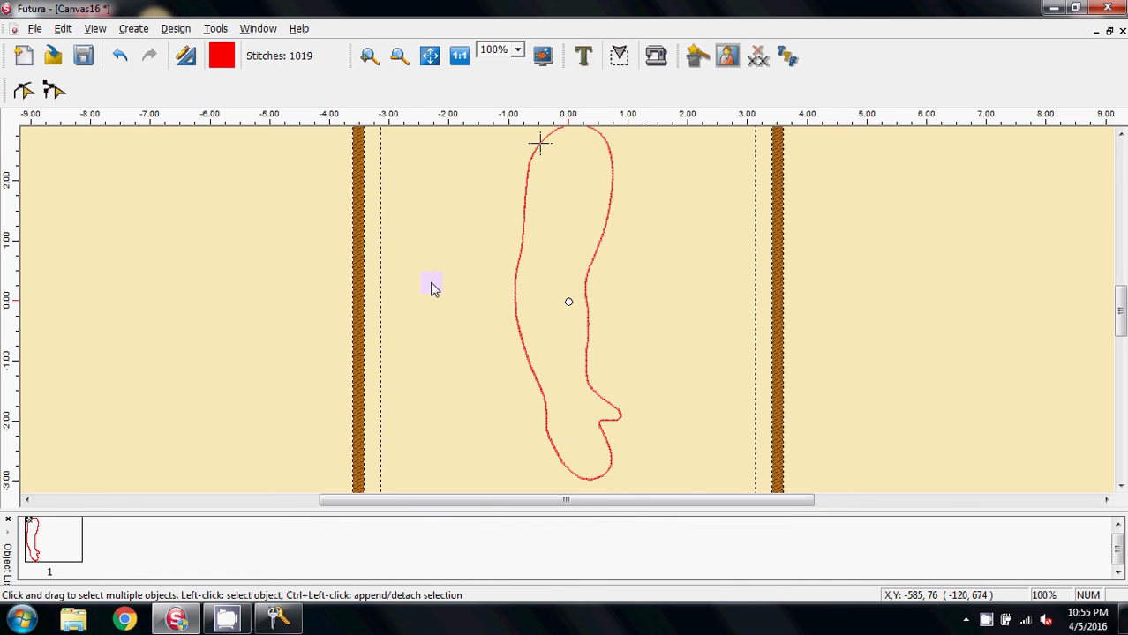
right_click(457, 227)
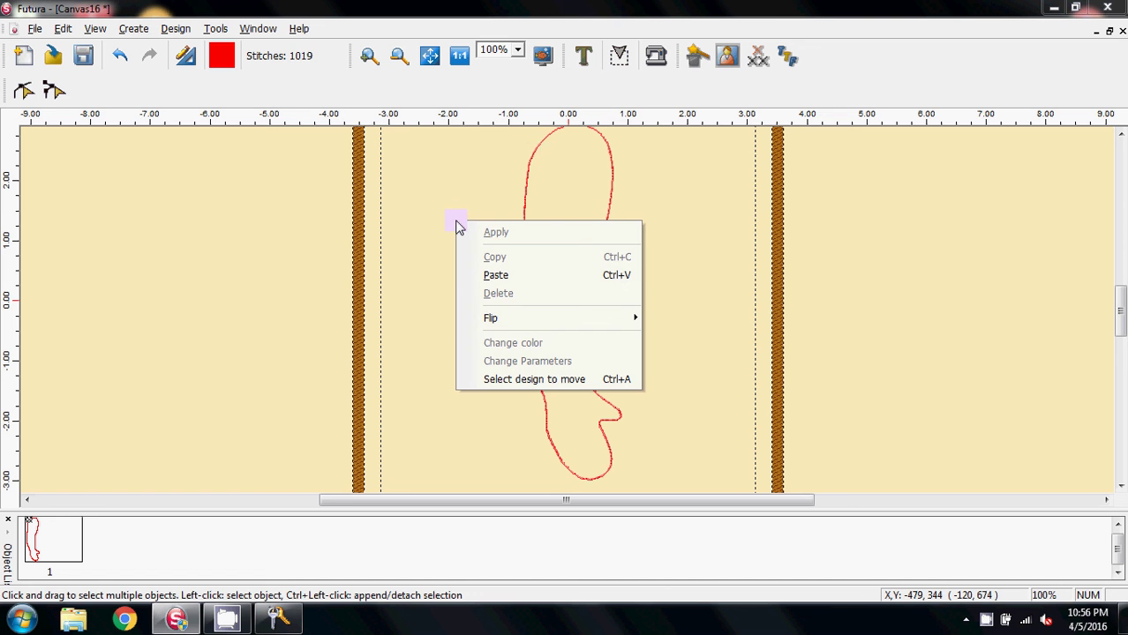
click(520, 279)
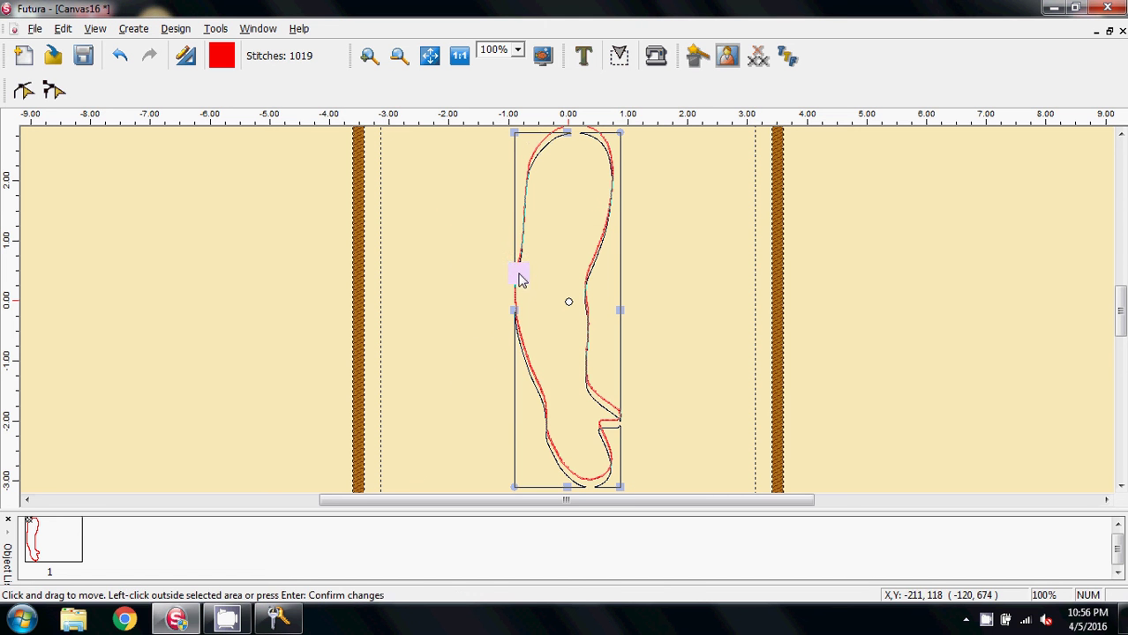
key(Return)
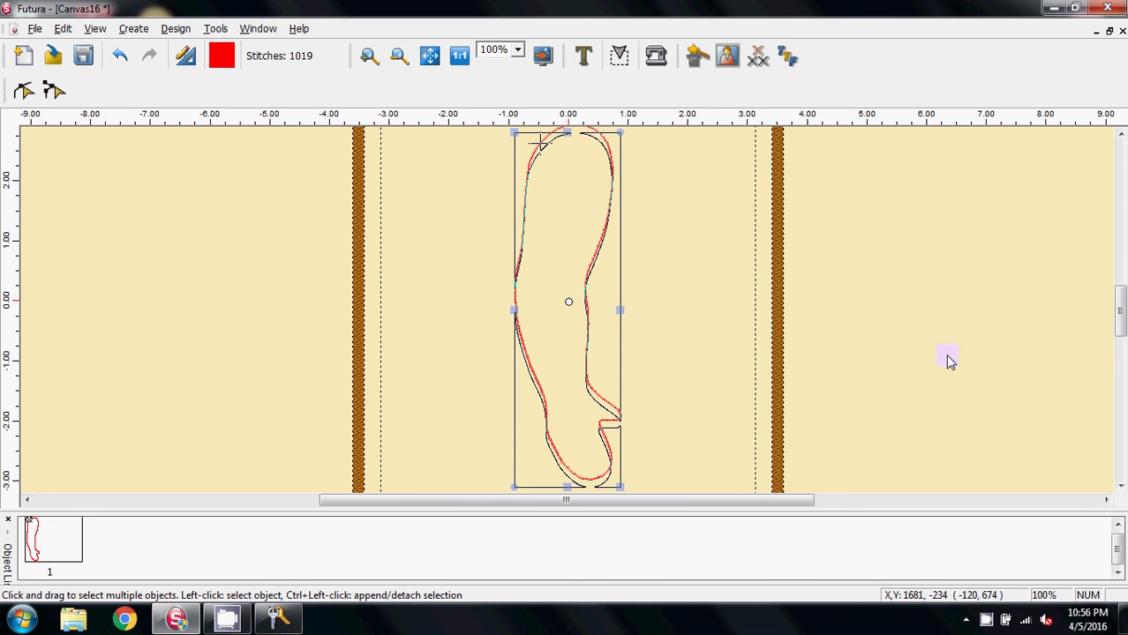
At 1000% zoom, align the pasted arm outline exactly over the original at the hand curve and apply the move.
click(517, 55)
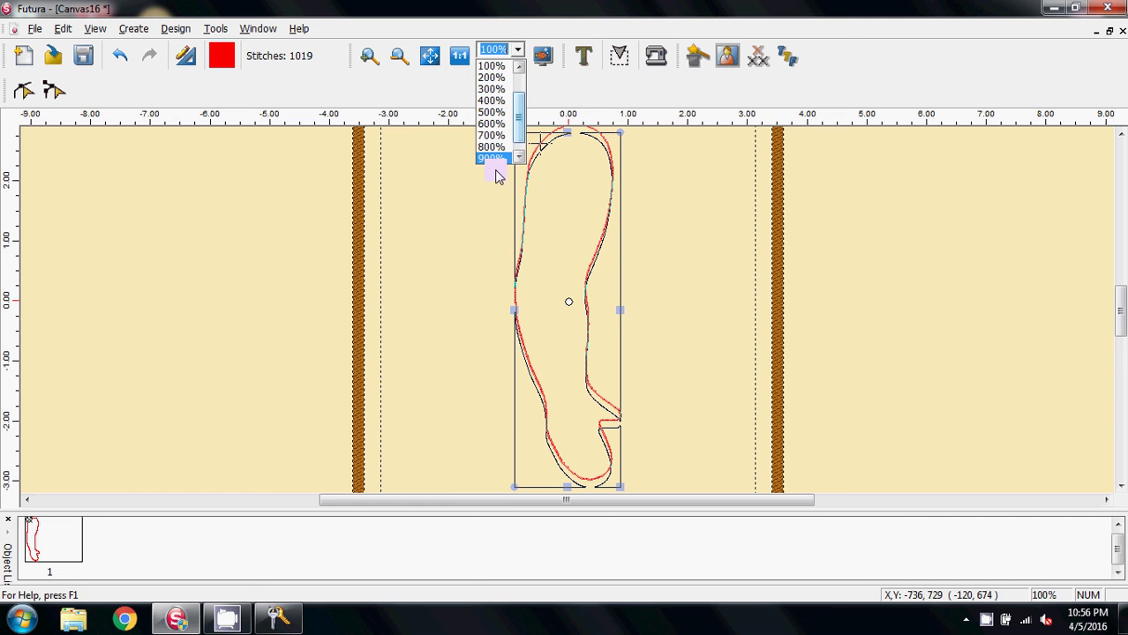
click(494, 156)
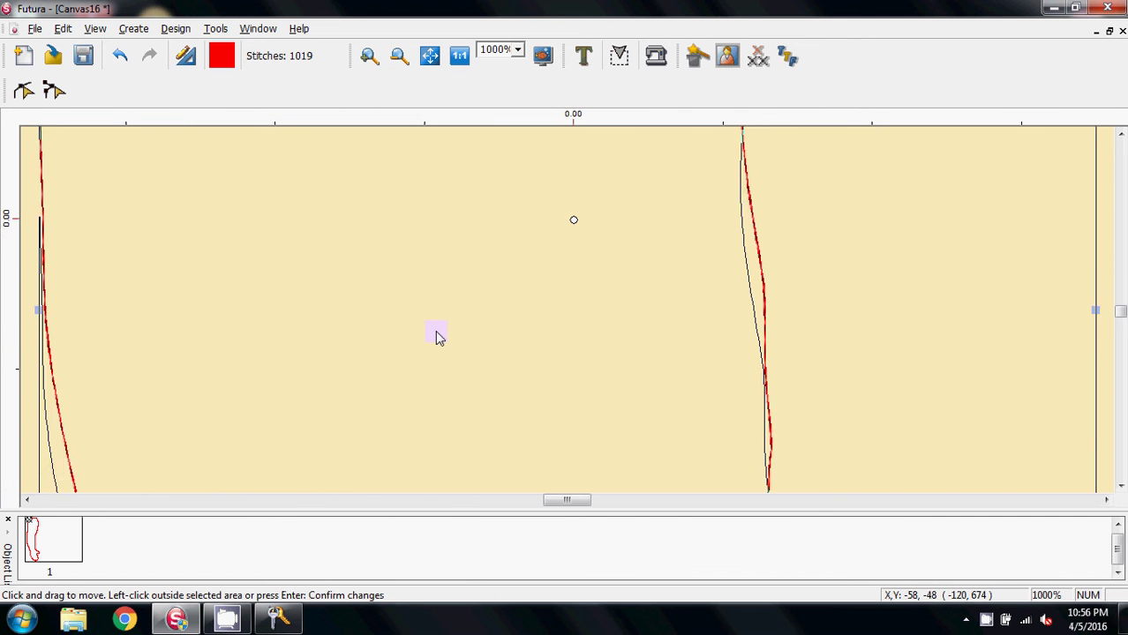
scroll(433, 335, down, 5)
scroll(579, 301, down, 3)
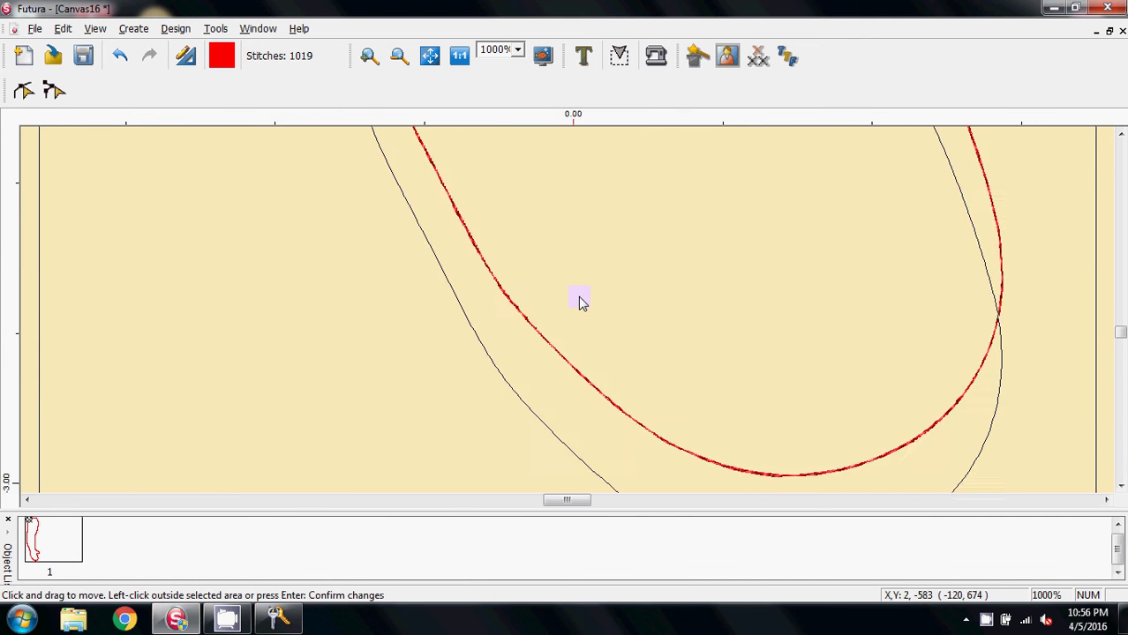
scroll(620, 287, down, 3)
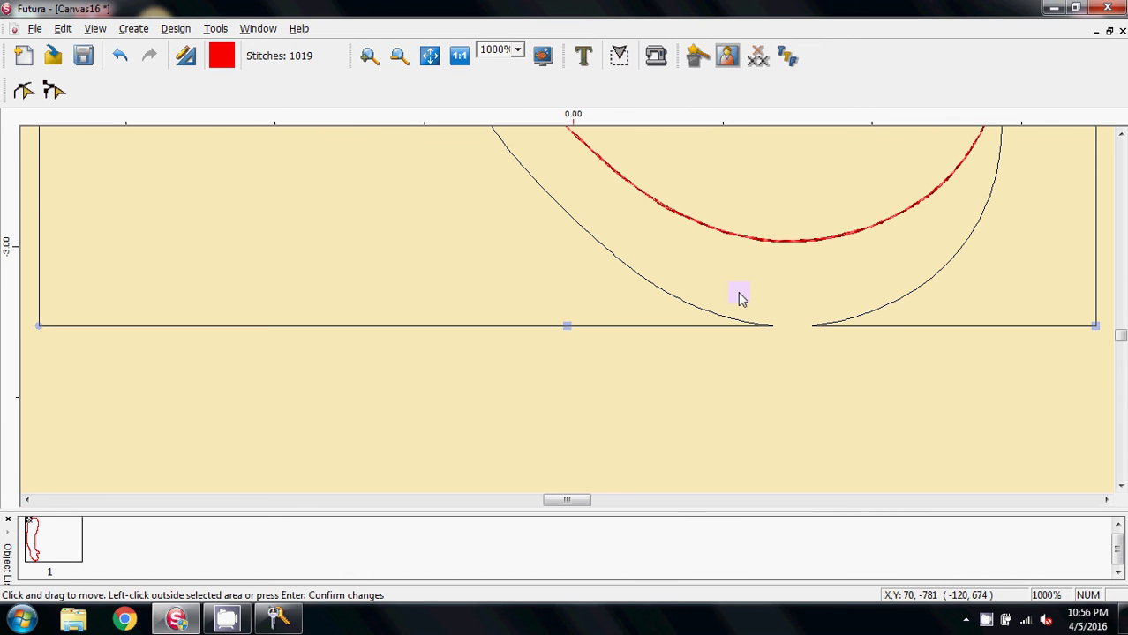
drag(737, 294, 737, 212)
click(728, 324)
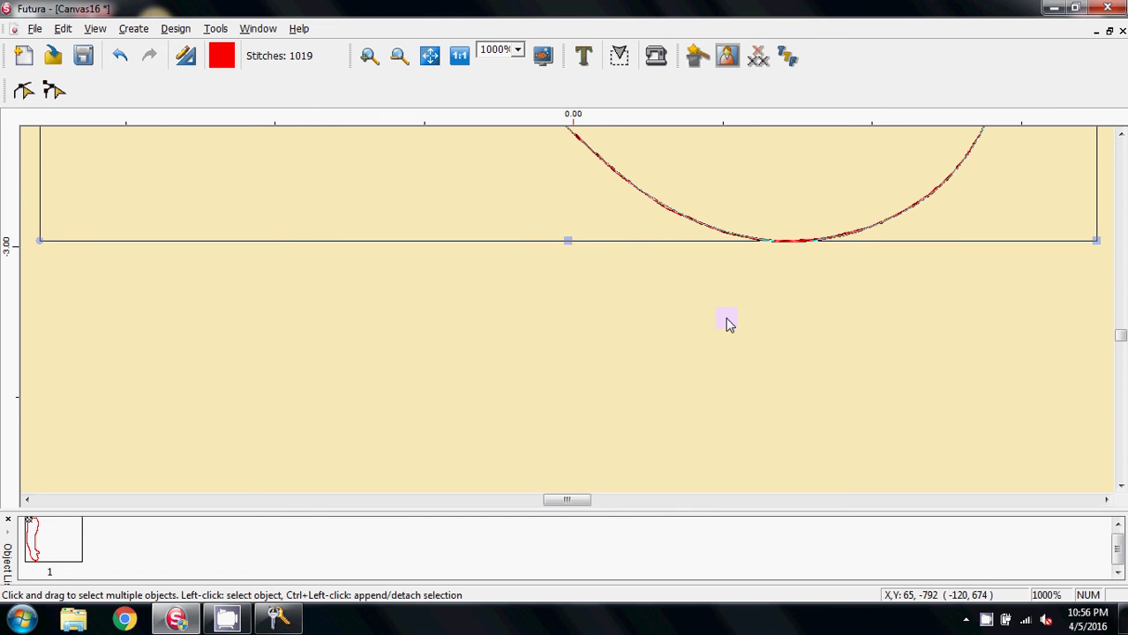
Inspect the doubled outline from the hand up to the shoulder curve for alignment, then view the whole arm at 100% zoom.
scroll(700, 371, up, 10)
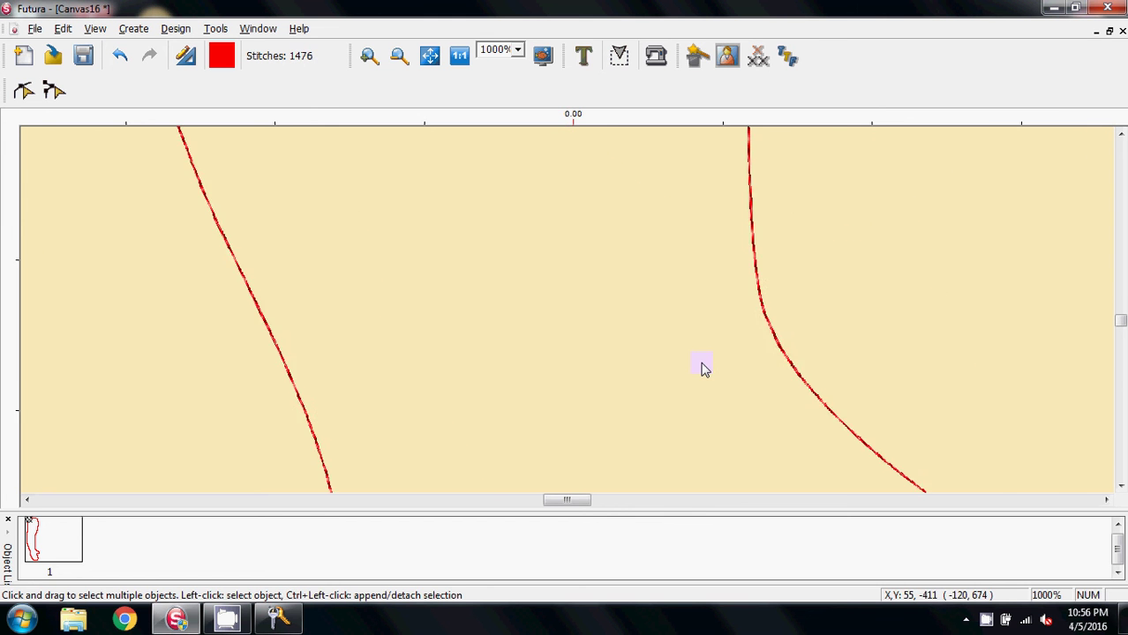
scroll(583, 342, up, 10)
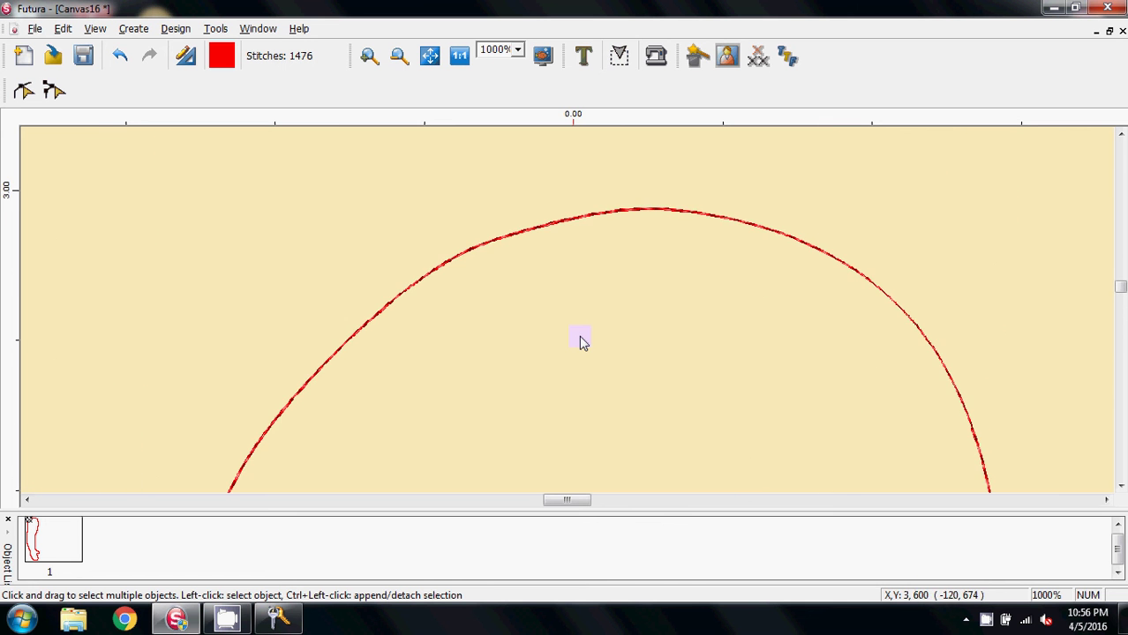
scroll(580, 337, down, 1)
scroll(579, 337, up, 1)
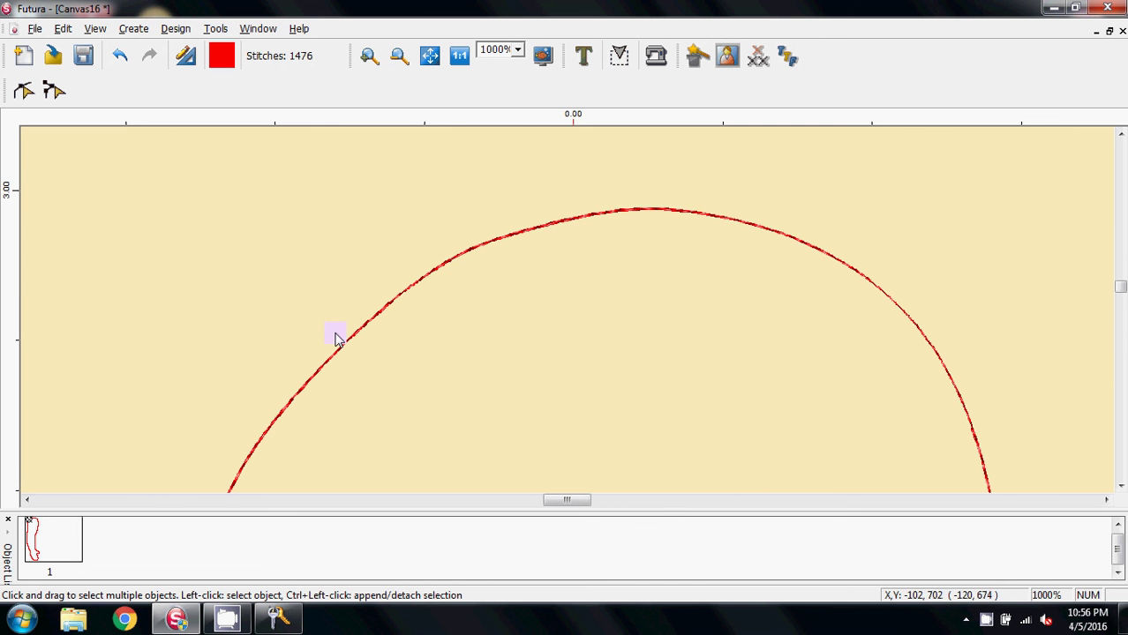
click(517, 50)
click(486, 68)
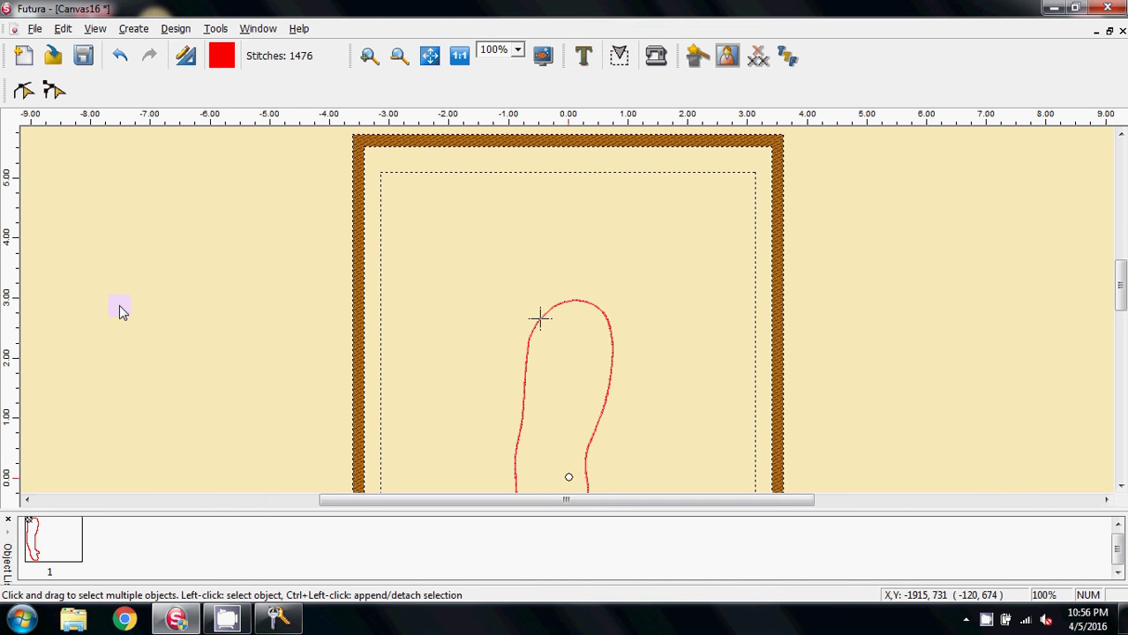
scroll(122, 311, down, 2)
scroll(121, 311, down, 1)
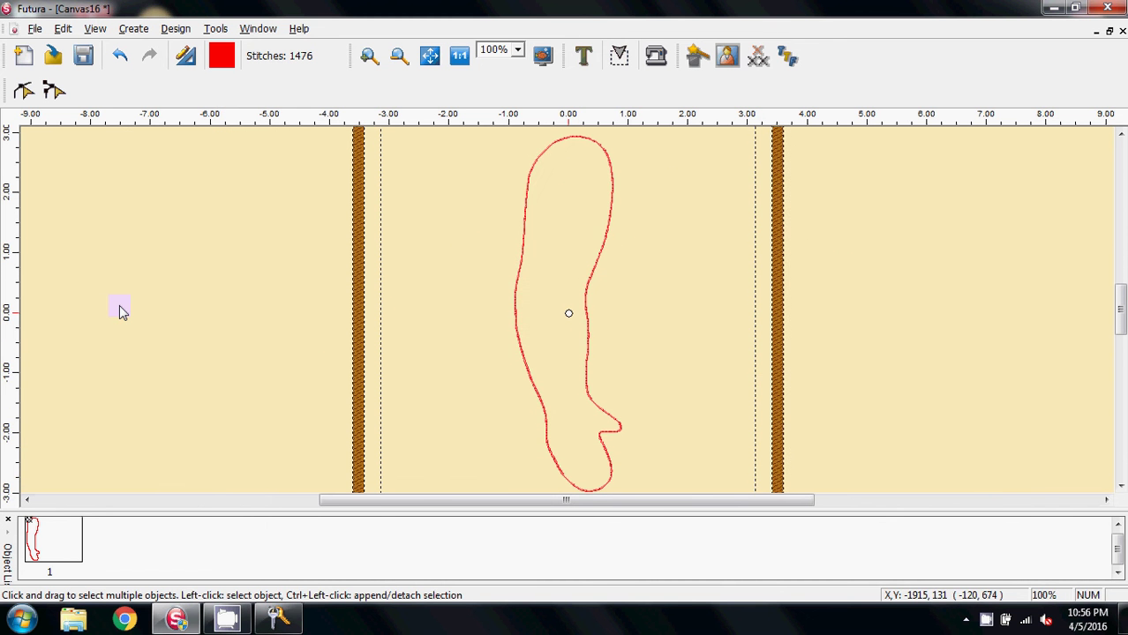